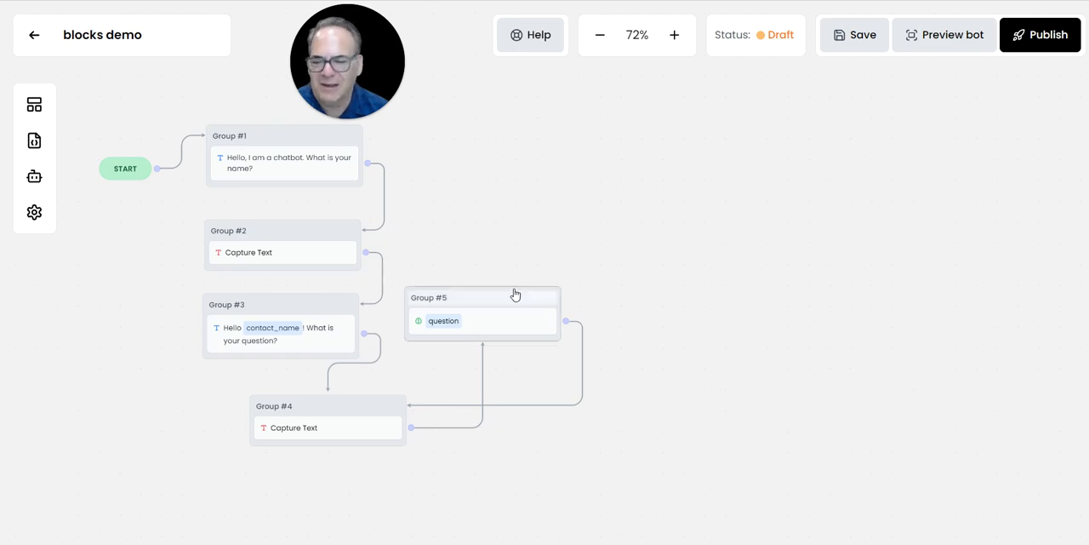
- Add a Variable condition block as a new group in the empty canvas area beside the existing flow
{"action": "left_click", "coordinate": [34, 104]}
{"action": "scroll", "coordinate": [128, 327], "scroll_direction": "down", "scroll_amount": 5}
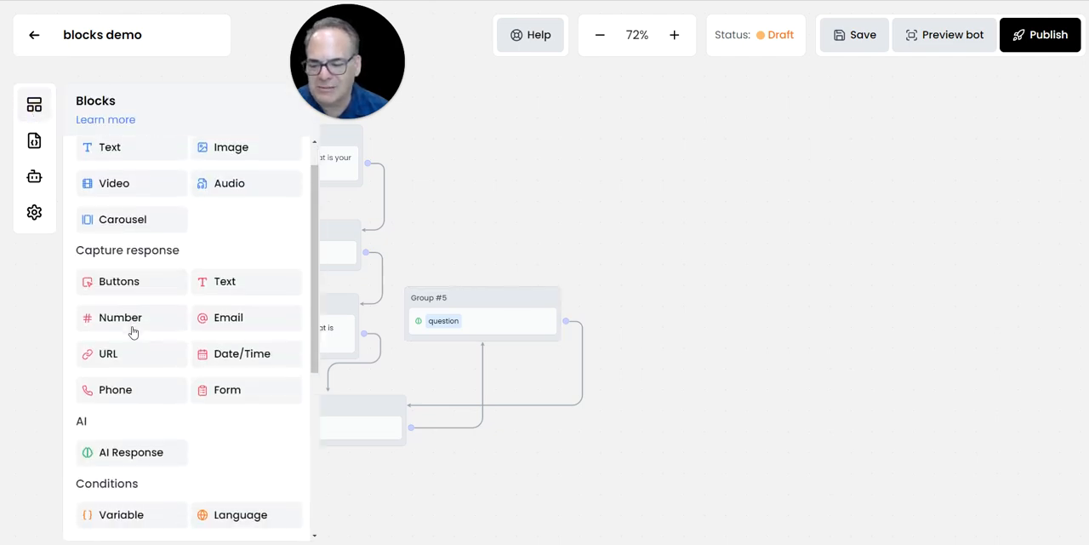
{"action": "left_click_drag", "start_coordinate": [115, 325], "coordinate": [578, 126]}
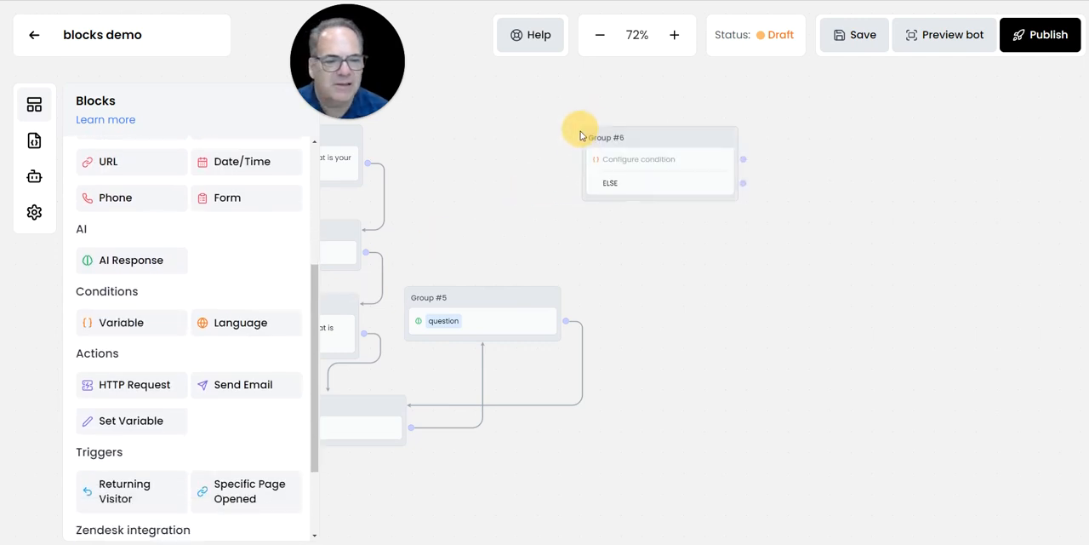
- Open the new condition block's settings and examine the comparison operators available for Condition 1
{"action": "left_click", "coordinate": [626, 191]}
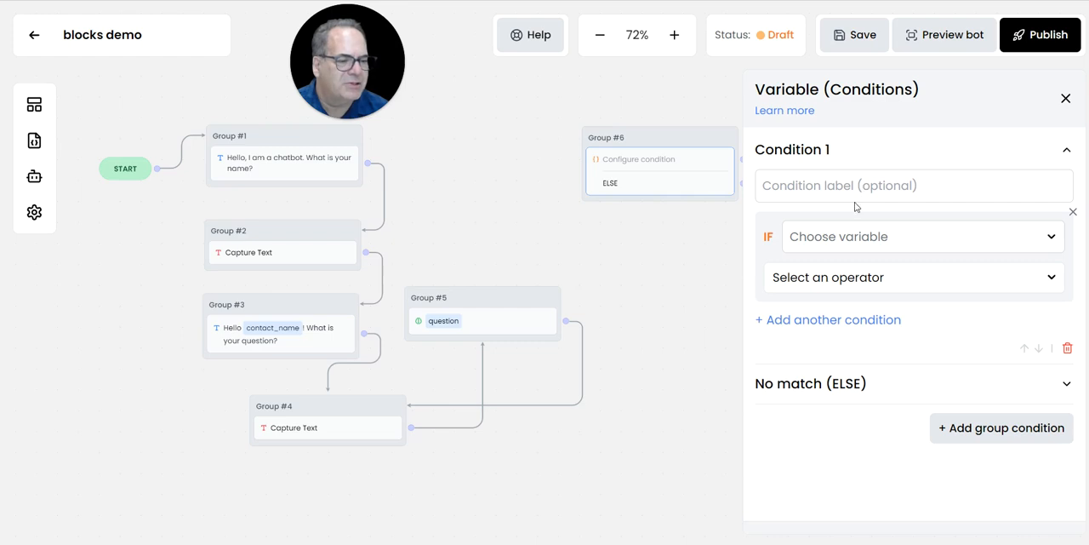
{"action": "left_click", "coordinate": [897, 283]}
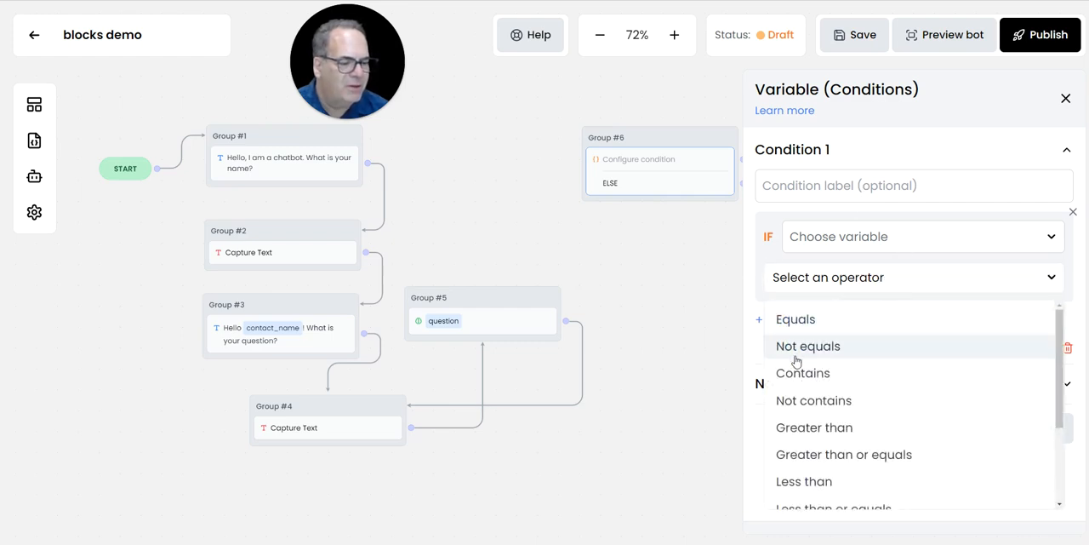
{"action": "scroll", "coordinate": [865, 360], "scroll_direction": "down", "scroll_amount": 1}
{"action": "scroll", "coordinate": [871, 371], "scroll_direction": "down", "scroll_amount": 1}
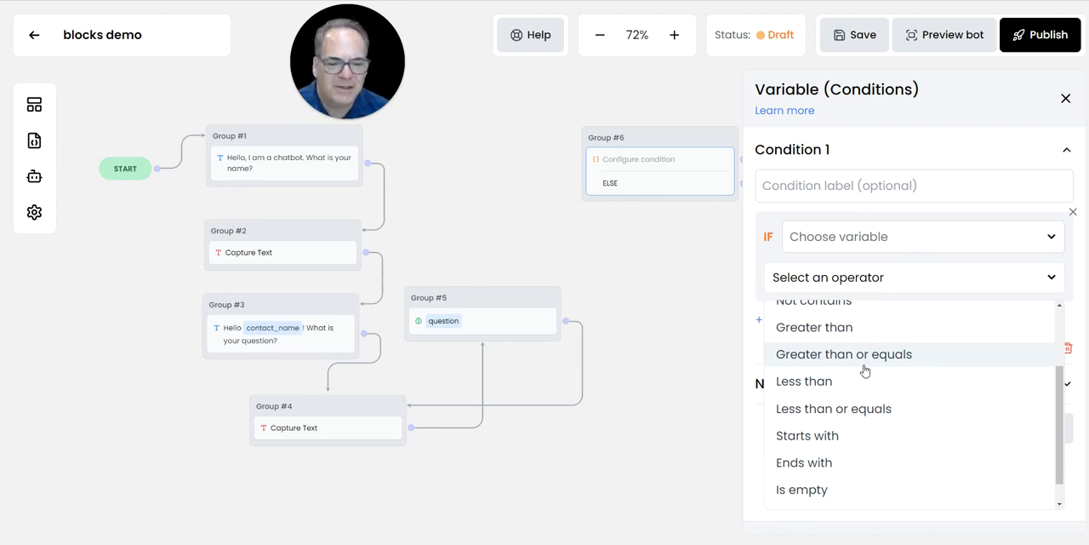
{"action": "left_click", "coordinate": [679, 336]}
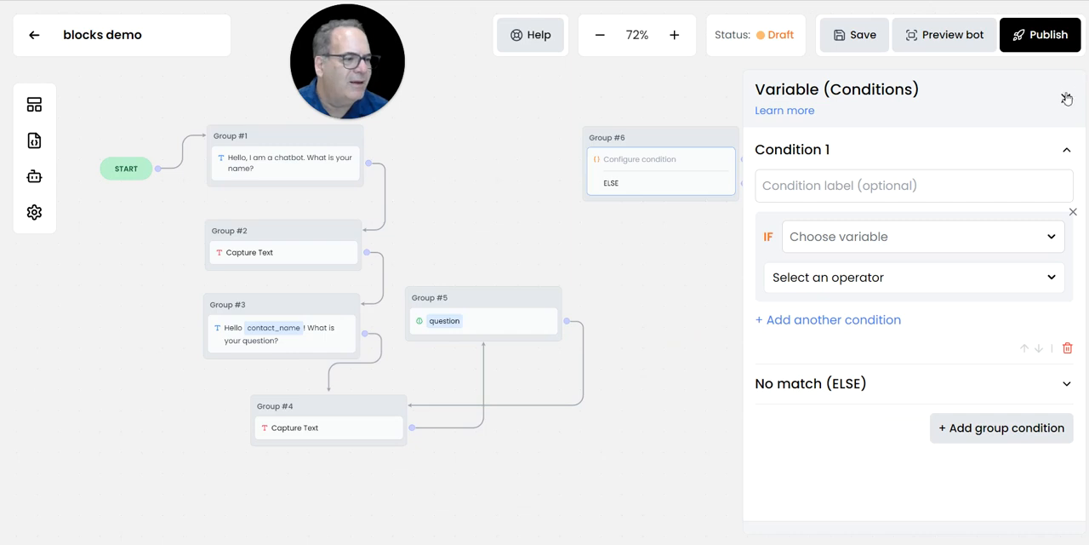
{"action": "left_click", "coordinate": [1067, 99]}
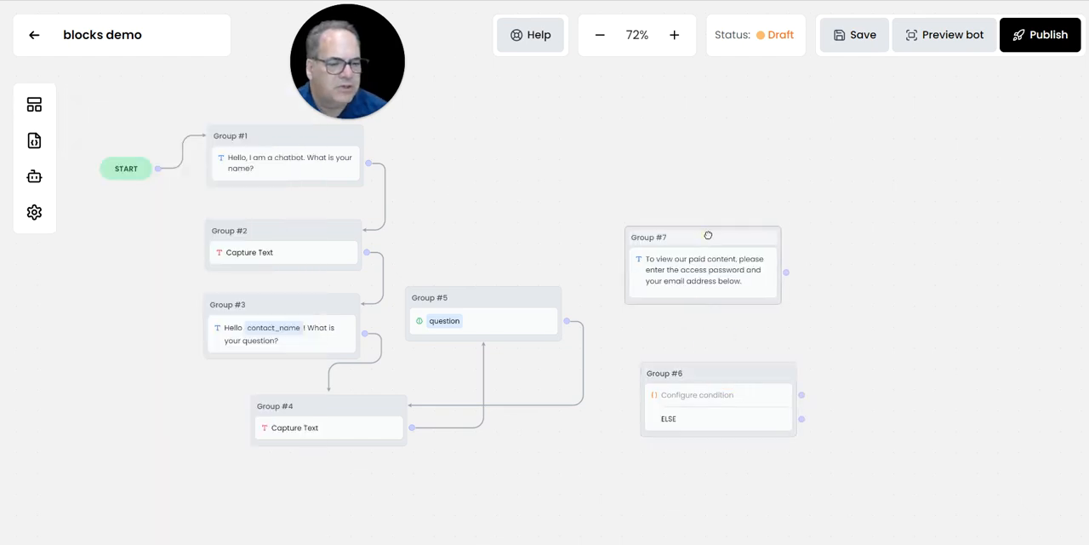
- Arrange the paid-content message group above the unconfigured condition group, clear of the existing flow
{"action": "left_click_drag", "start_coordinate": [707, 232], "coordinate": [747, 101]}
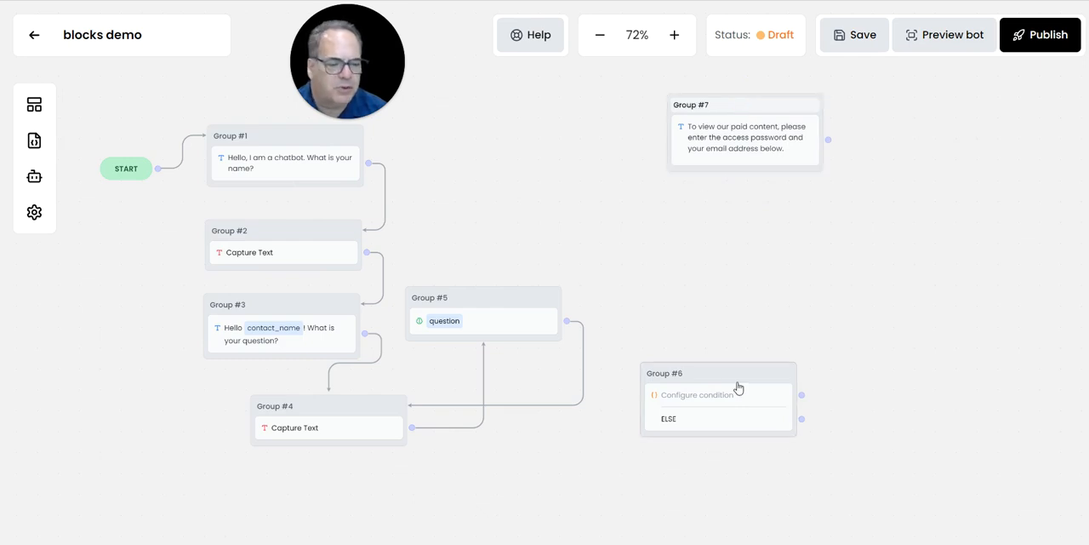
{"action": "left_click_drag", "start_coordinate": [731, 376], "coordinate": [796, 338]}
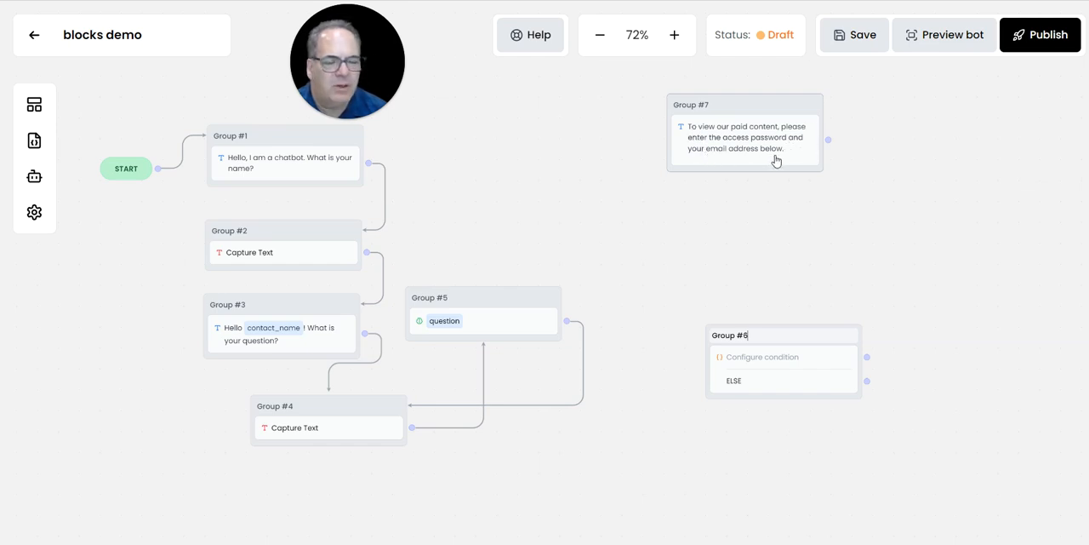
- Add a Form capture-response block beneath the paid-content message in Group #7 and shift the group closer to the existing flow
{"action": "left_click", "coordinate": [34, 107]}
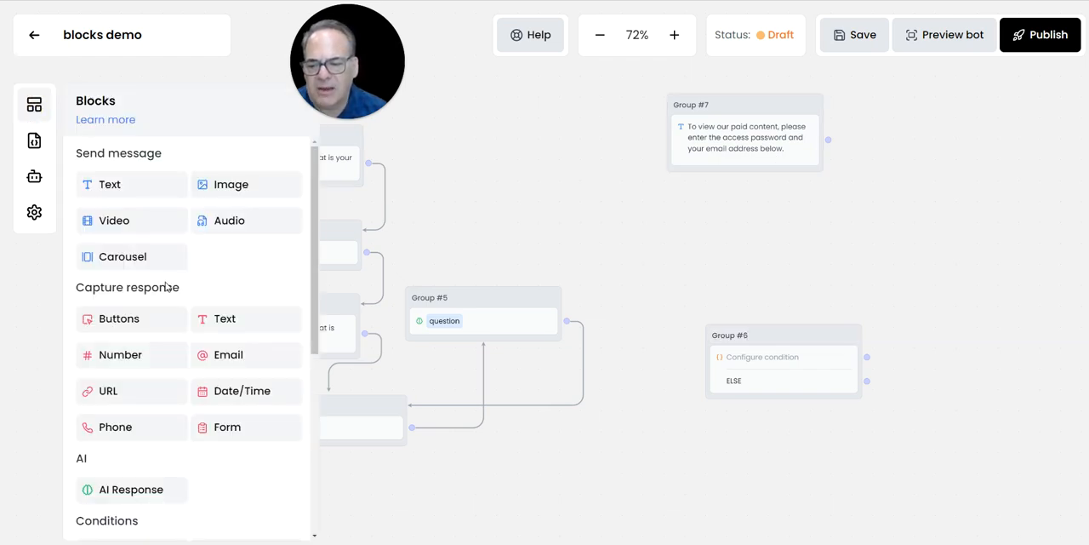
{"action": "scroll", "coordinate": [217, 332], "scroll_direction": "down", "scroll_amount": 2}
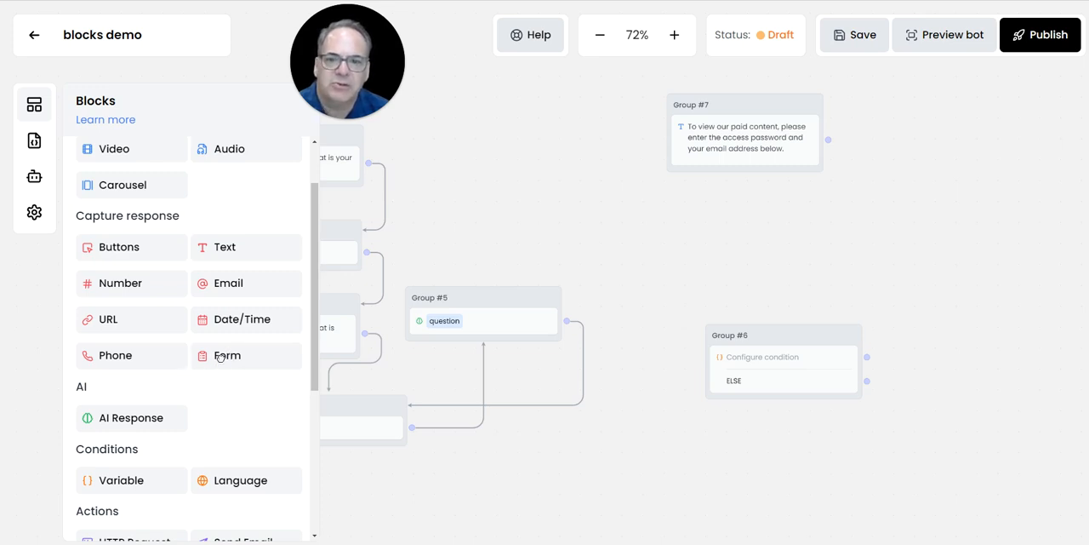
{"action": "left_click_drag", "start_coordinate": [221, 362], "coordinate": [714, 177]}
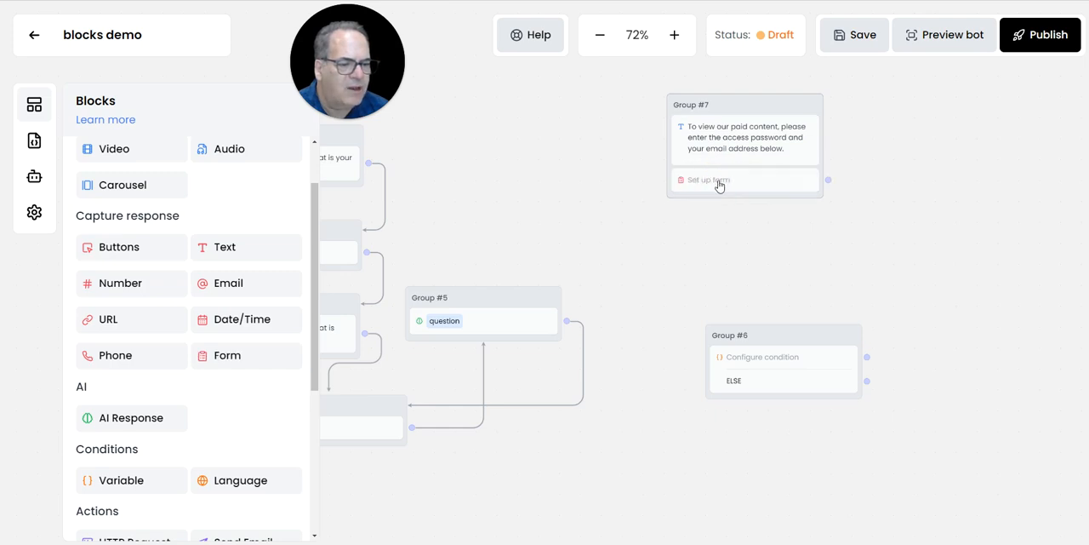
{"action": "left_click_drag", "start_coordinate": [753, 107], "coordinate": [659, 101]}
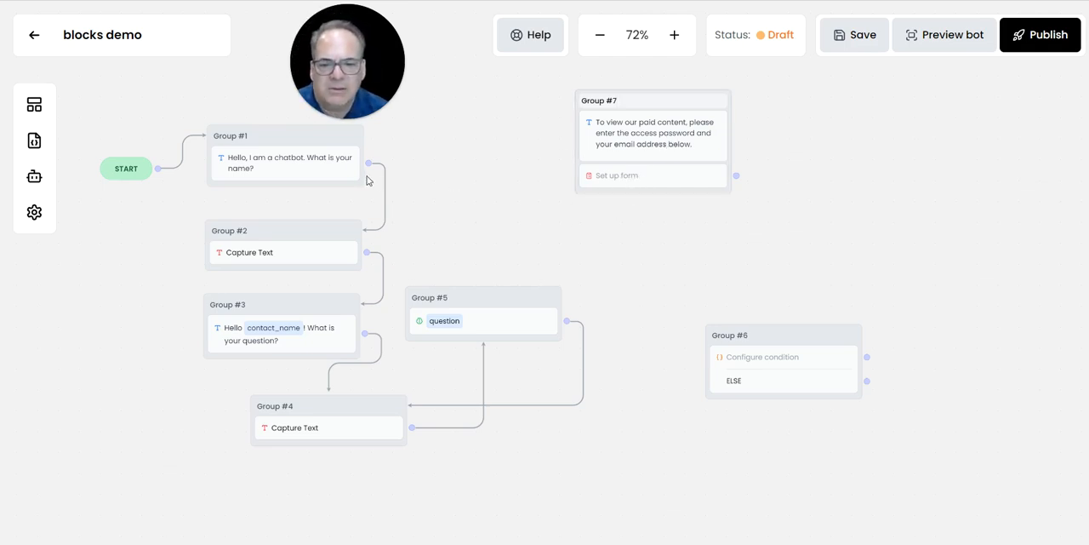
- Add a field labelled "Password for our paid content" to the form in Group #7
{"action": "left_click", "coordinate": [617, 177]}
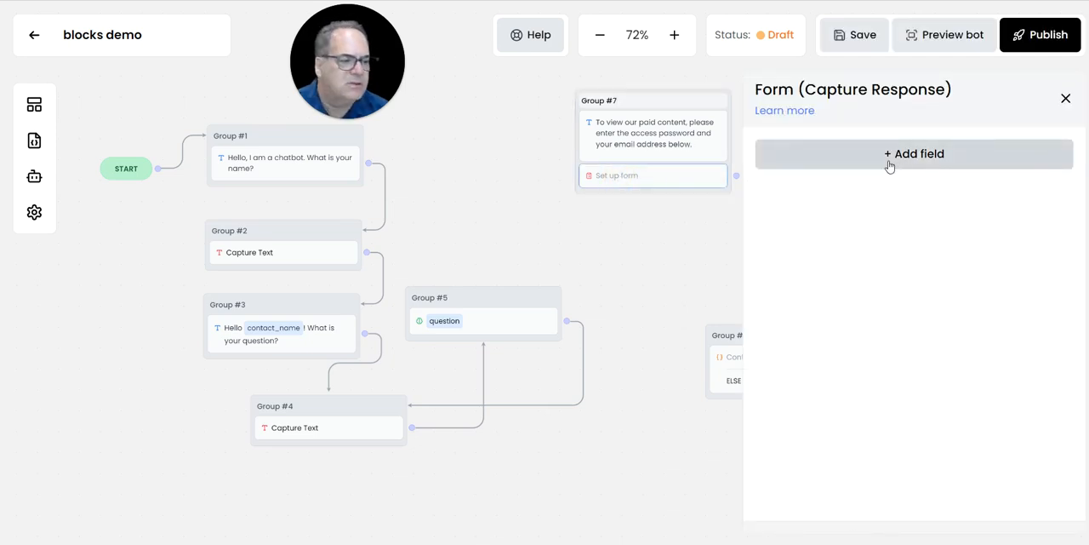
{"action": "left_click", "coordinate": [890, 164]}
{"action": "left_click", "coordinate": [790, 187]}
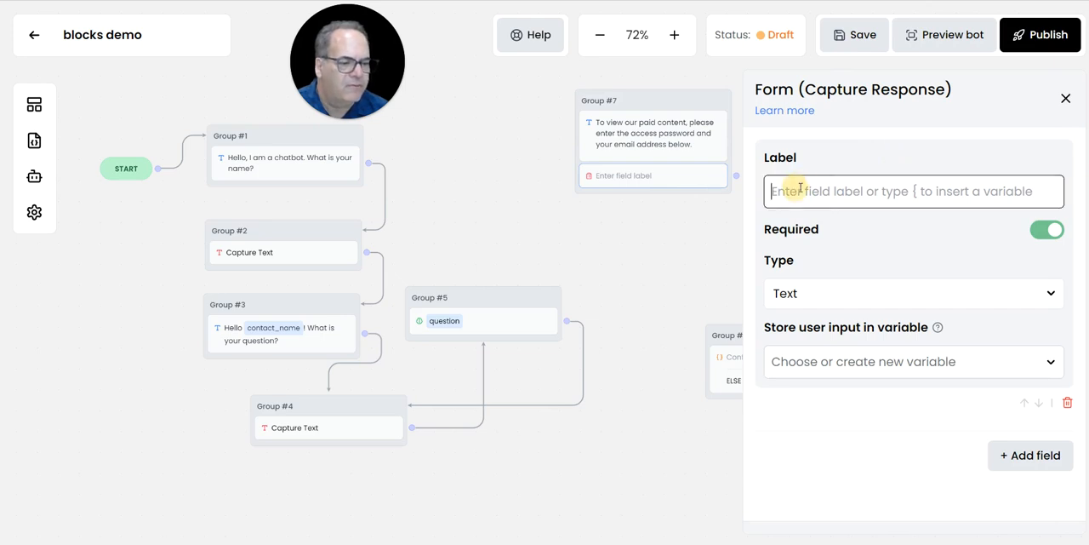
{"action": "type", "text": "Pa"}
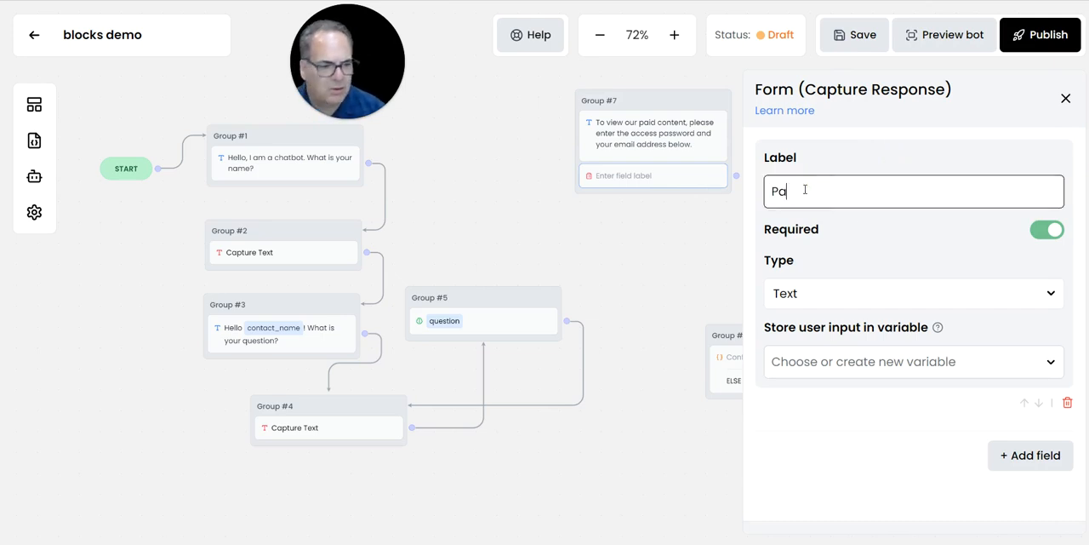
{"action": "type", "text": "wsswo"}
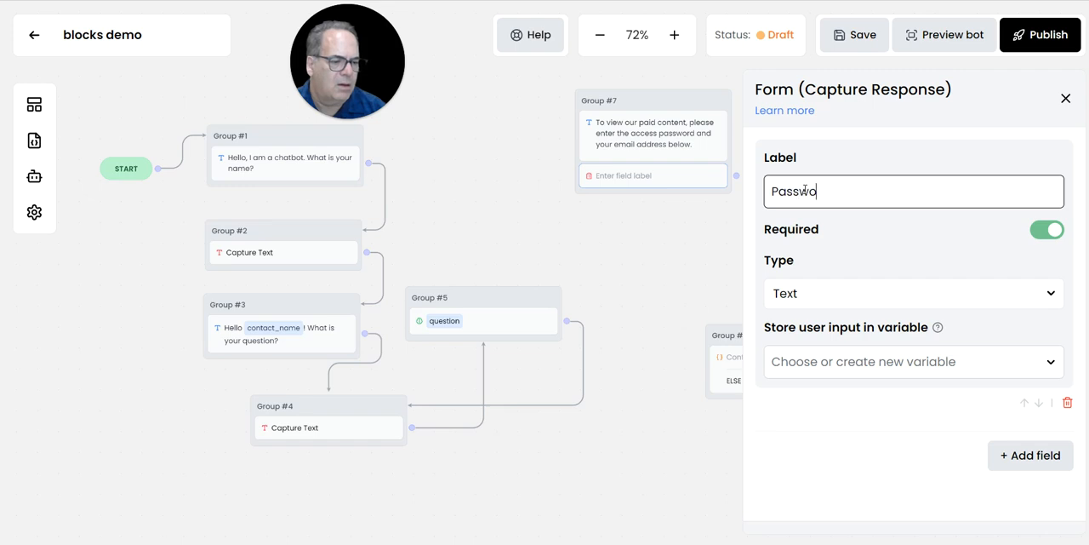
{"action": "type", "text": "rd "}
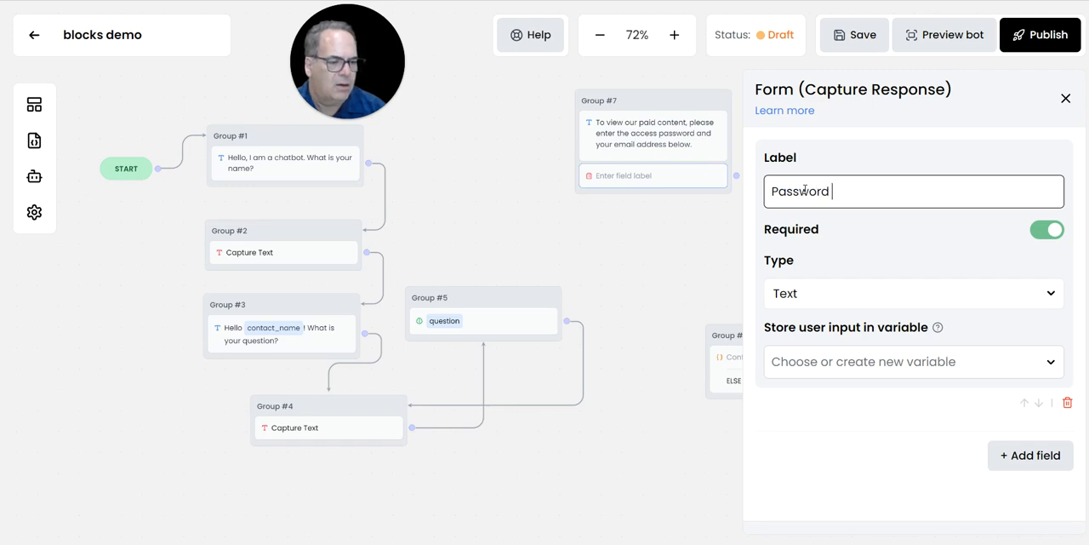
{"action": "type", "text": "for our paid content"}
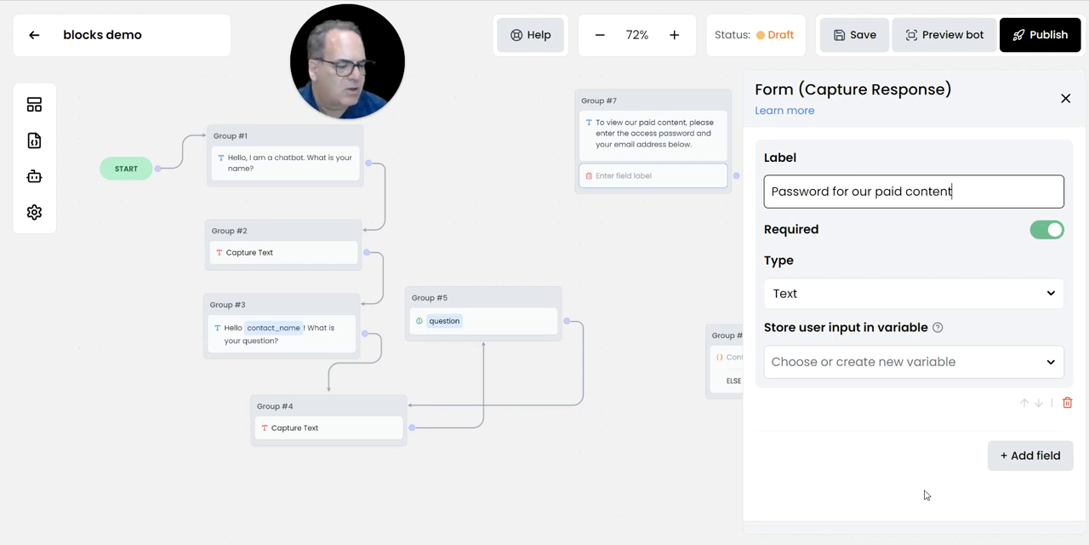
- Add a second field to the form and choose Text as the password field's type
{"action": "left_click", "coordinate": [1013, 455]}
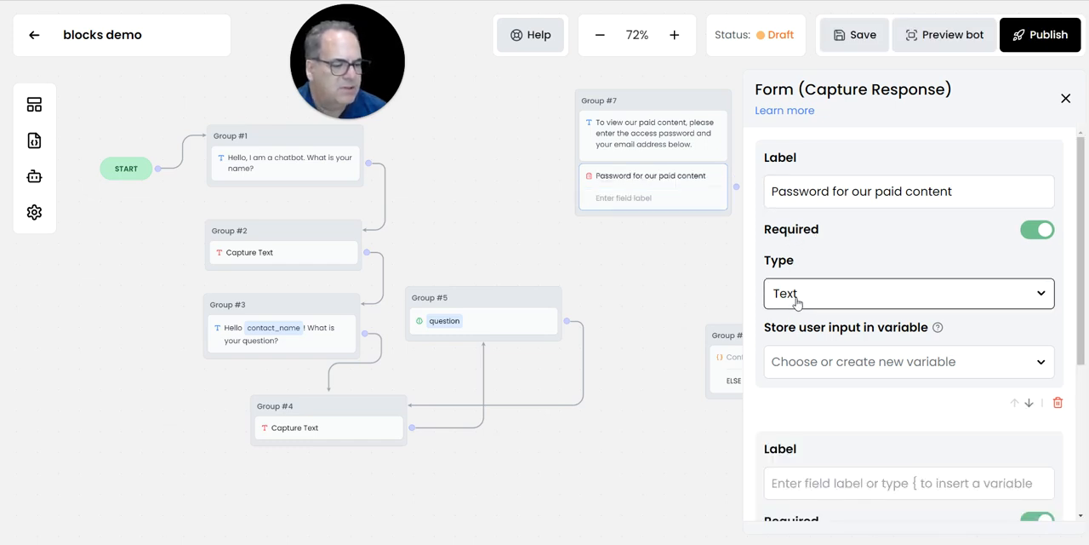
{"action": "left_click", "coordinate": [795, 296]}
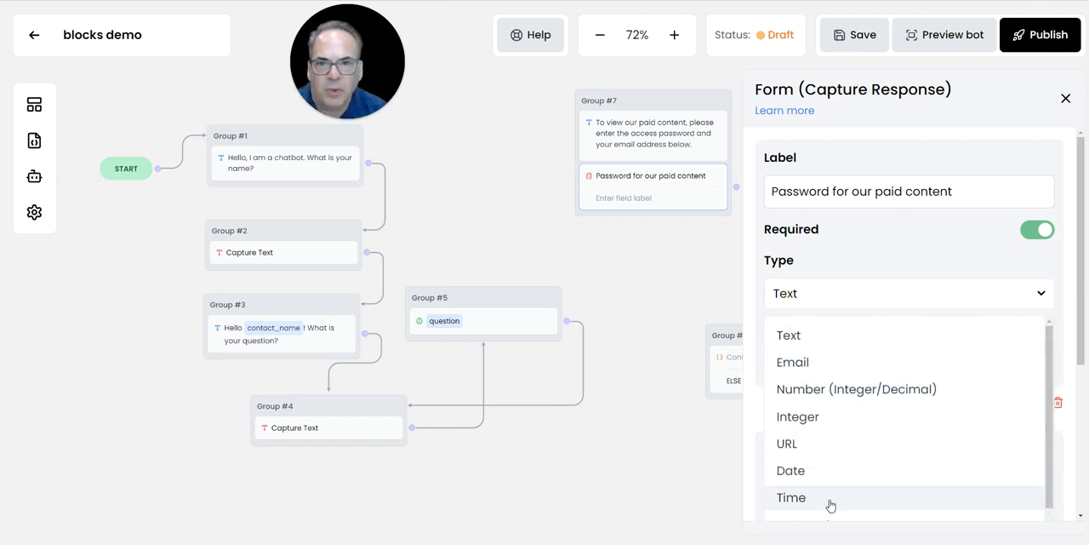
{"action": "left_click", "coordinate": [788, 336]}
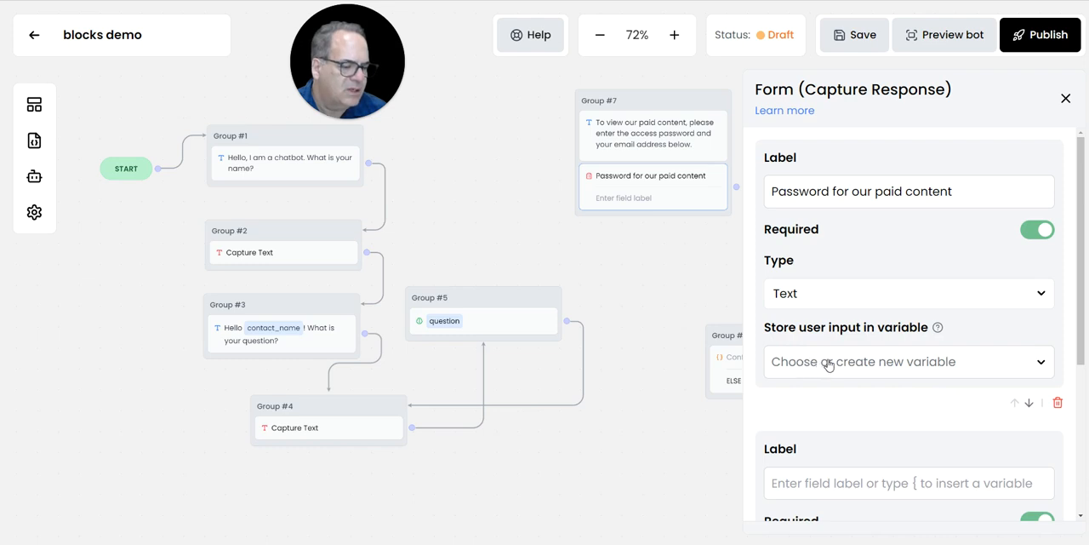
- Label the second form field "Email", set its type to Email, and close the form settings
{"action": "scroll", "coordinate": [880, 400], "scroll_direction": "down", "scroll_amount": 3}
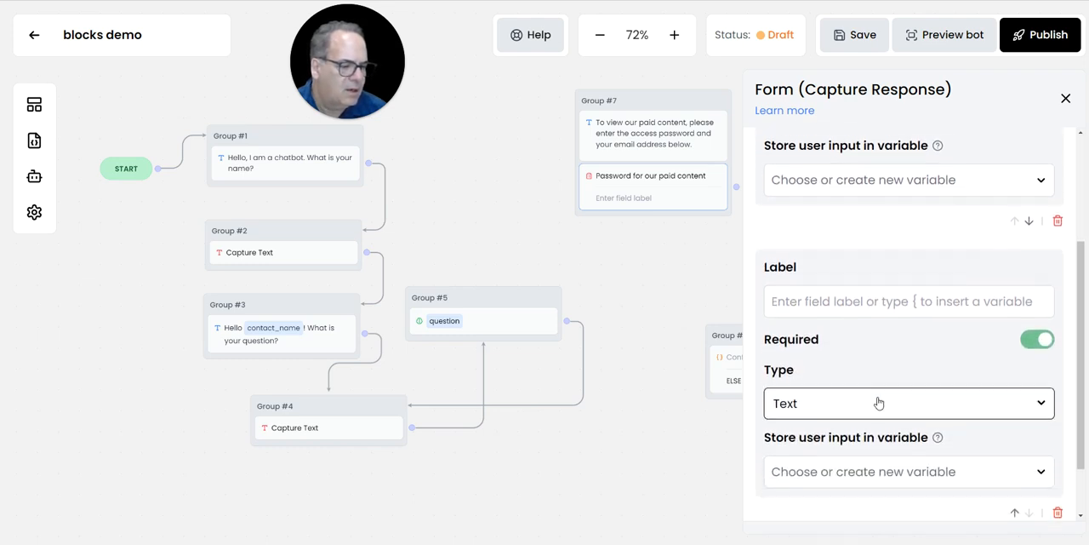
{"action": "left_click", "coordinate": [821, 301]}
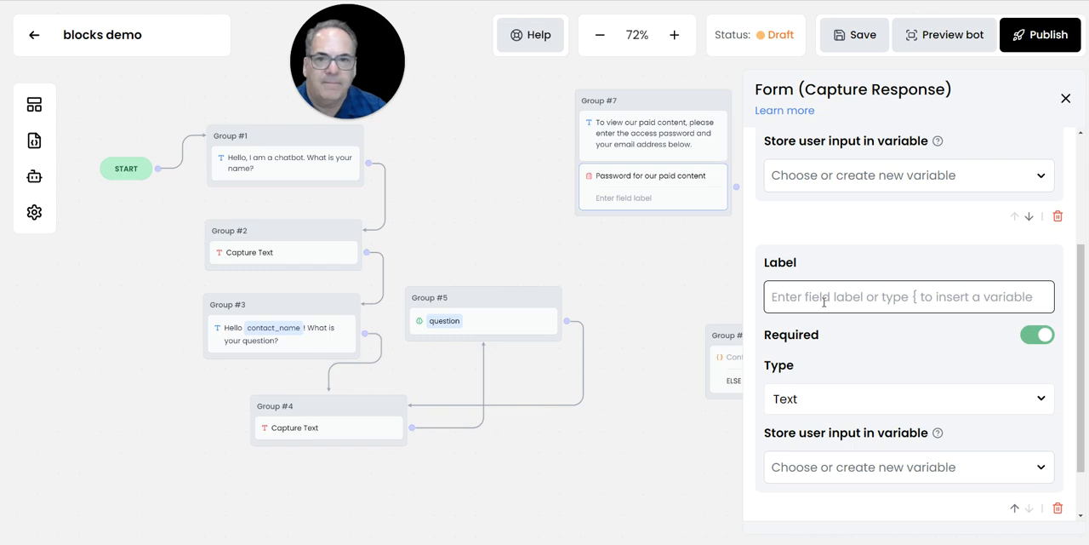
{"action": "type", "text": "E"}
{"action": "key", "text": "BackSpace"}
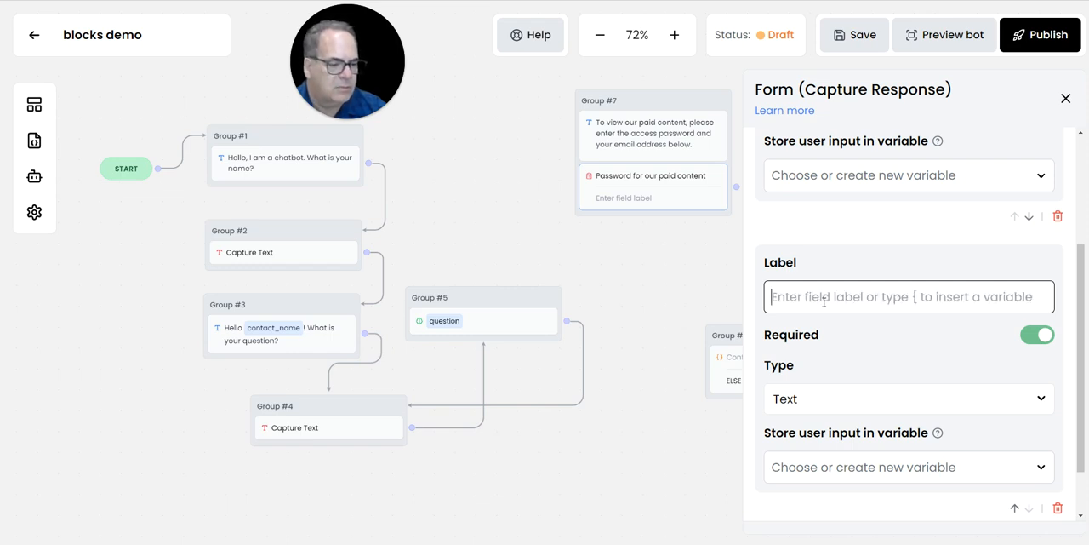
{"action": "type", "text": "Your"}
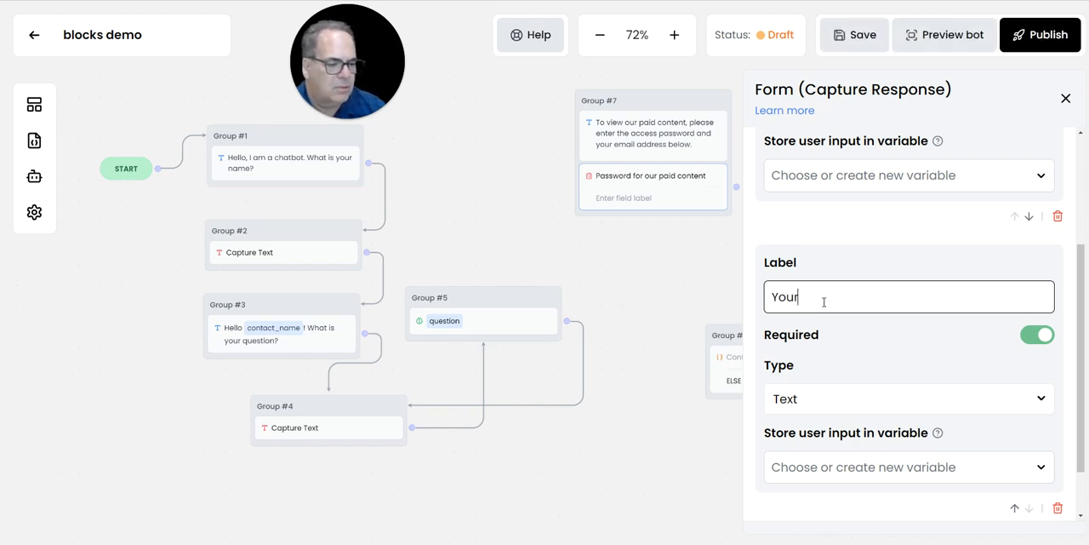
{"action": "key", "text": "BackSpace"}
{"action": "type", "text": "Email"}
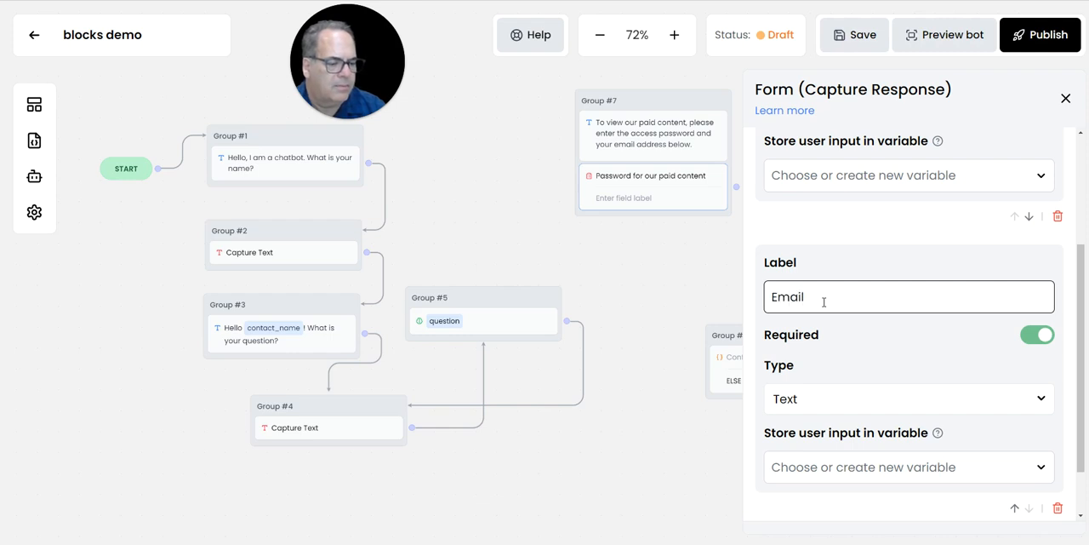
{"action": "left_click", "coordinate": [814, 400]}
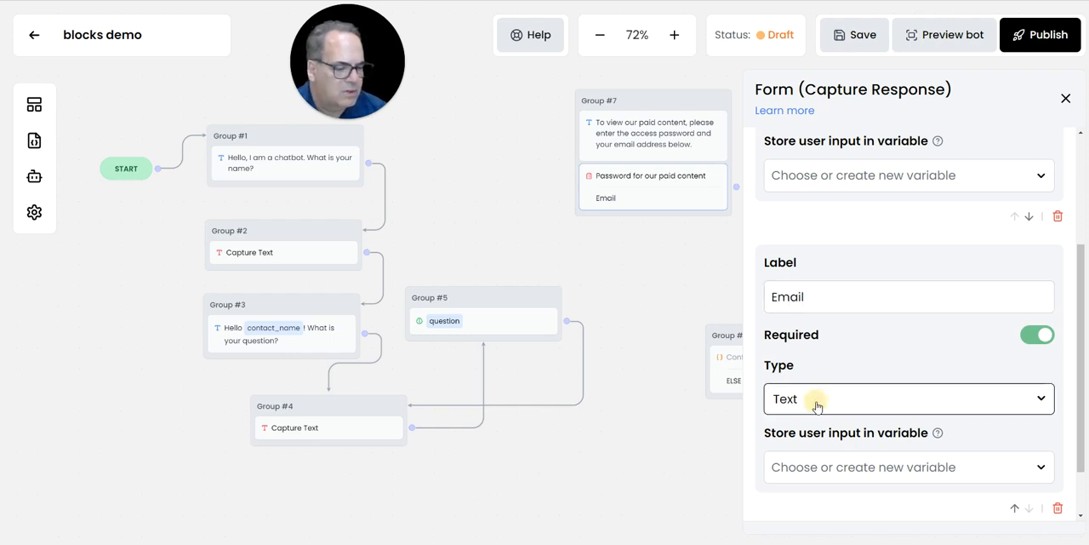
{"action": "left_click", "coordinate": [805, 464]}
{"action": "scroll", "coordinate": [873, 330], "scroll_direction": "down", "scroll_amount": 1}
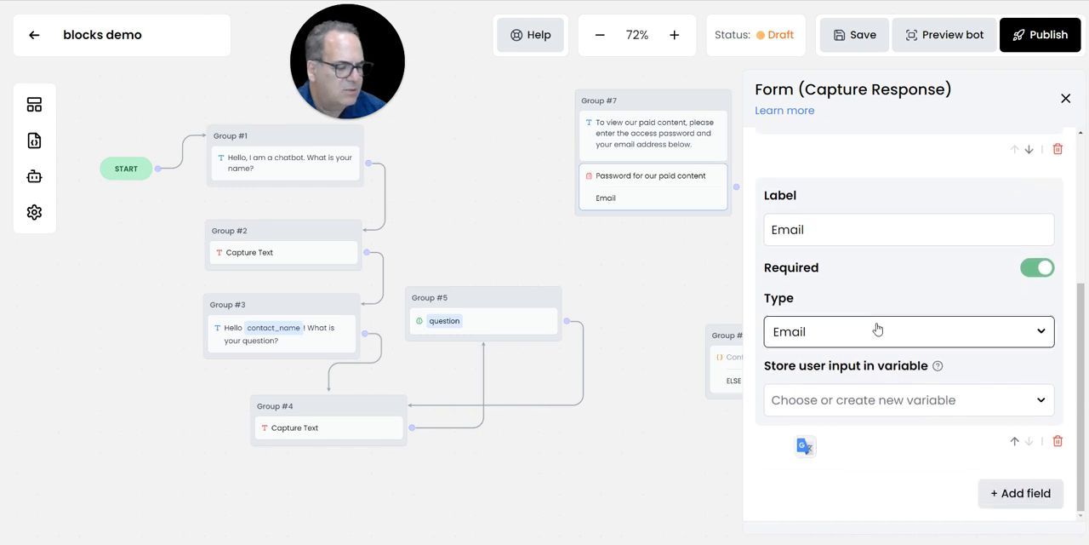
{"action": "left_click", "coordinate": [1065, 99]}
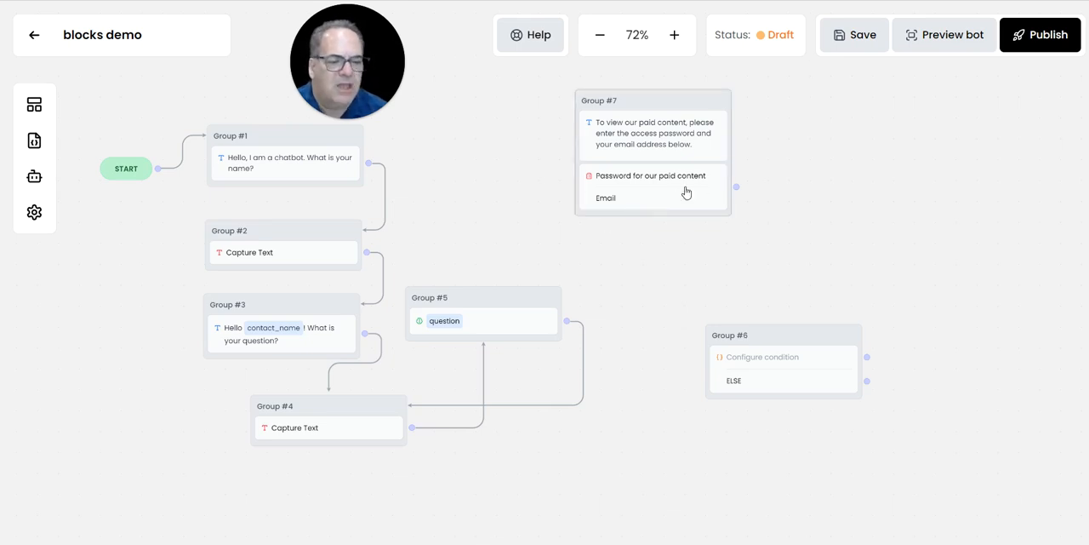
- Reopen the form's settings and store the password field's input in a new variable named "password guess"
{"action": "left_click", "coordinate": [640, 200]}
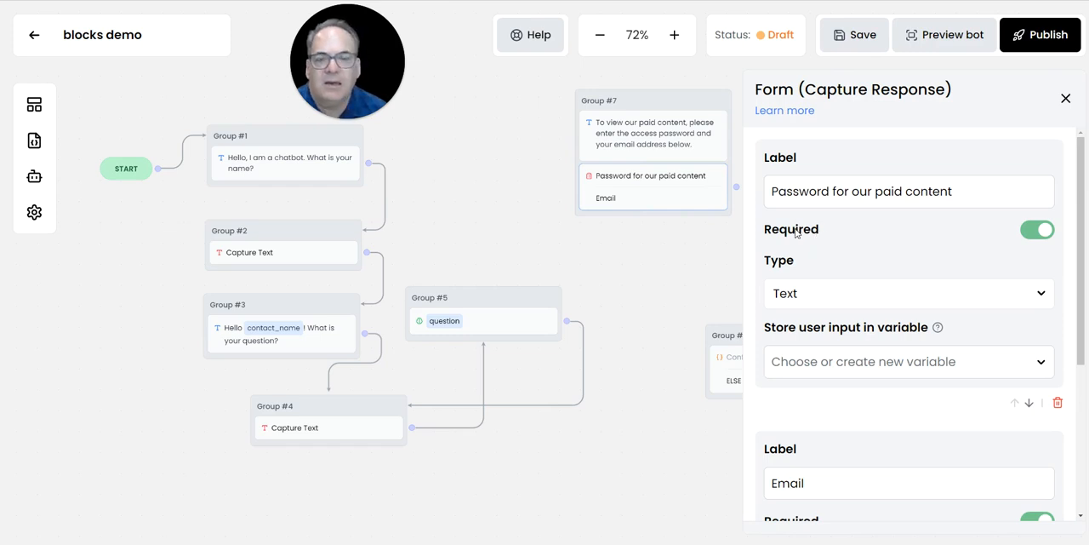
{"action": "scroll", "coordinate": [796, 232], "scroll_direction": "down", "scroll_amount": 1}
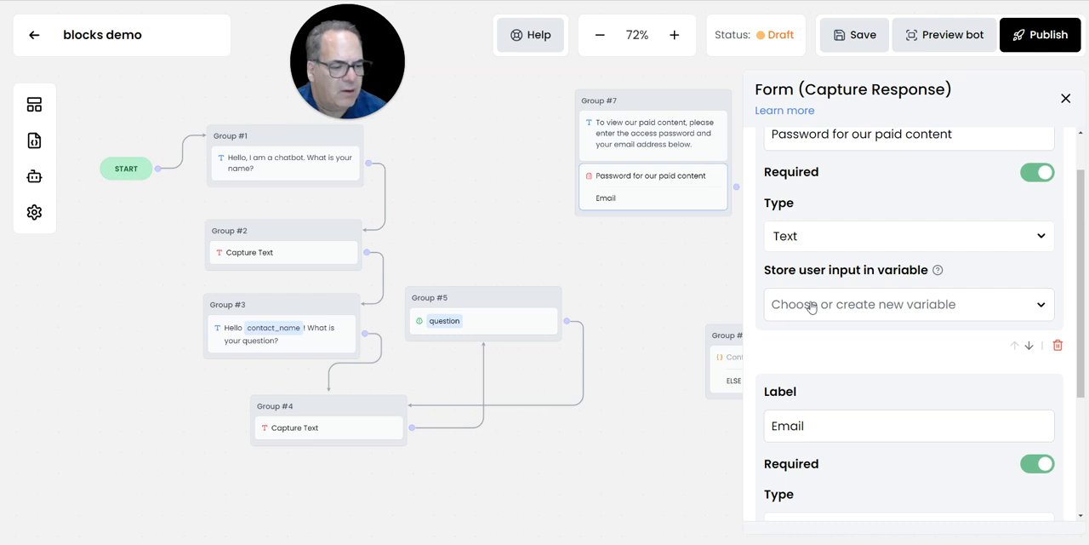
{"action": "scroll", "coordinate": [820, 242], "scroll_direction": "up", "scroll_amount": 1}
{"action": "left_click", "coordinate": [816, 353]}
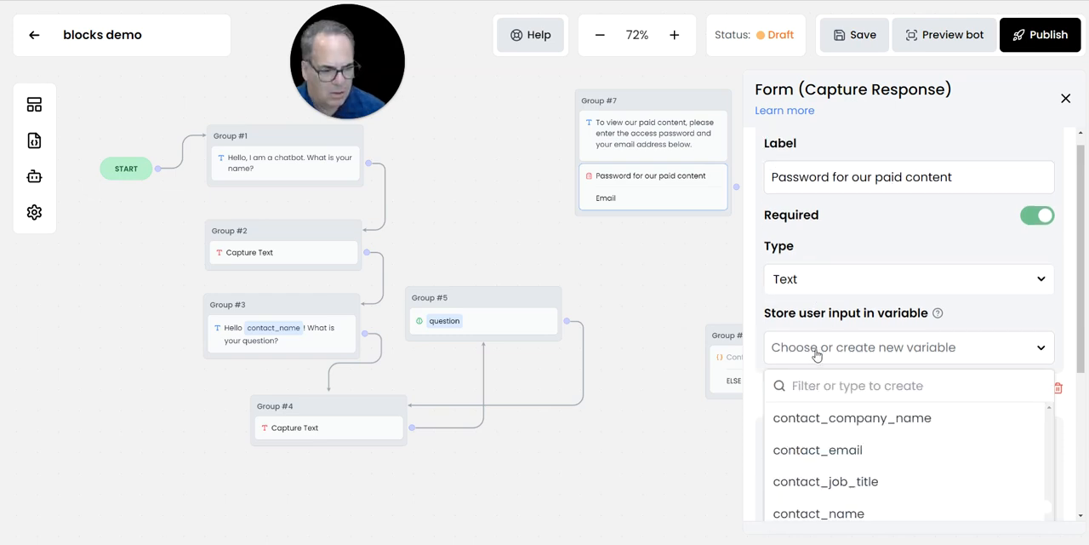
{"action": "left_click", "coordinate": [806, 385]}
{"action": "type", "text": "password guess"}
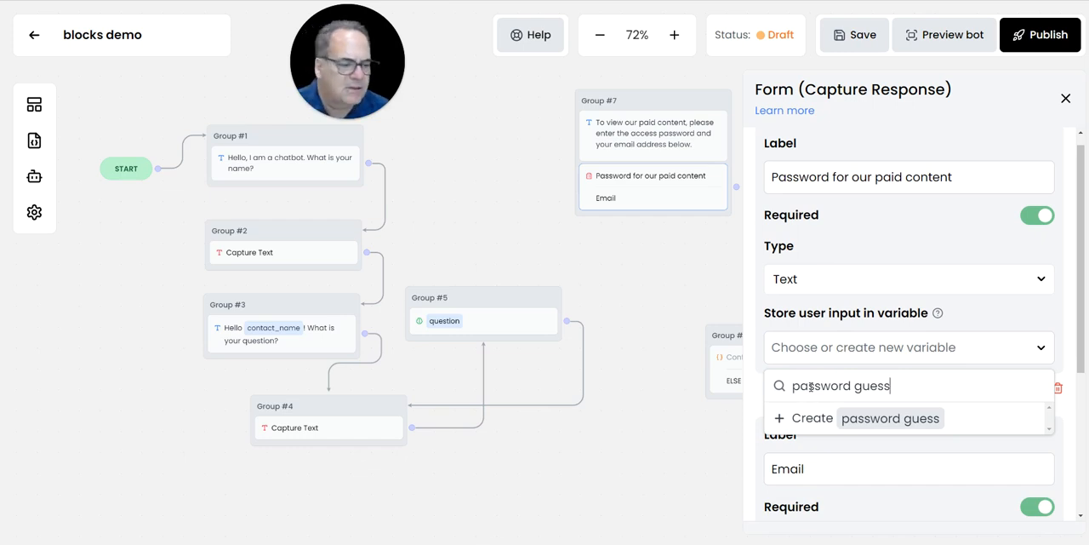
{"action": "key", "text": "Return"}
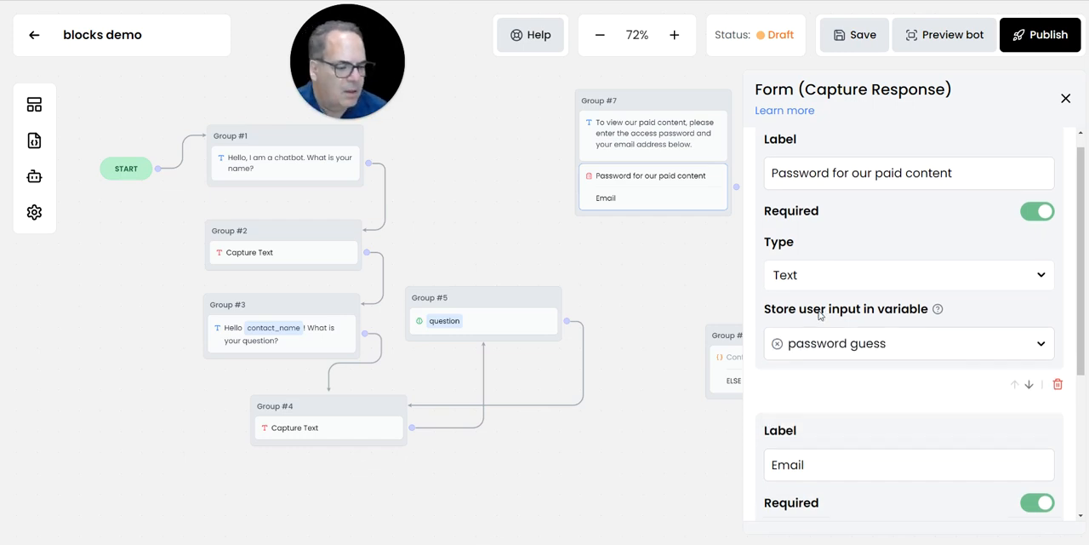
- Store the form's Email input in the variable contact_email and close the form settings
{"action": "scroll", "coordinate": [800, 310], "scroll_direction": "down", "scroll_amount": 3}
{"action": "left_click", "coordinate": [808, 408]}
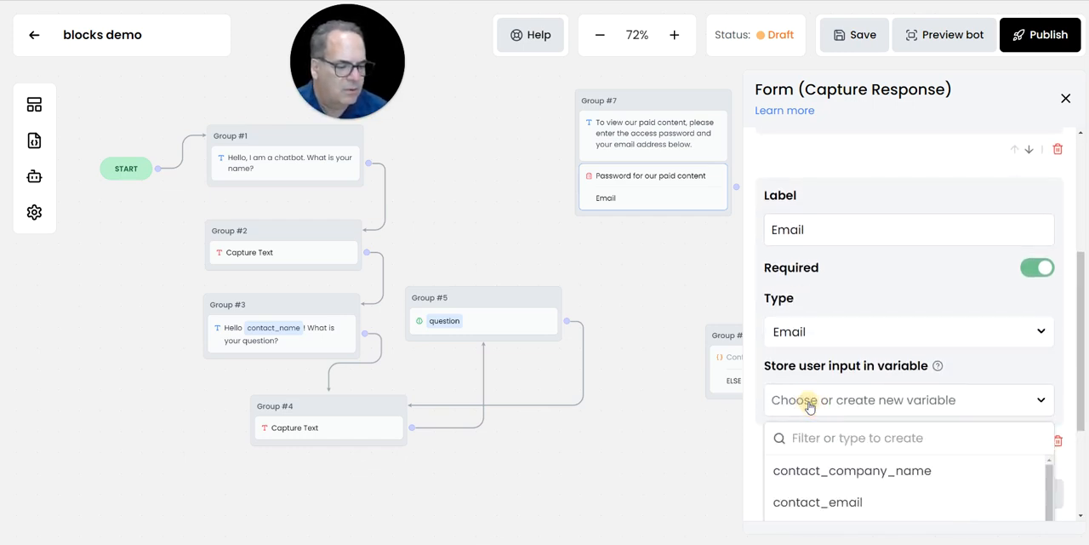
{"action": "scroll", "coordinate": [813, 401], "scroll_direction": "down", "scroll_amount": 2}
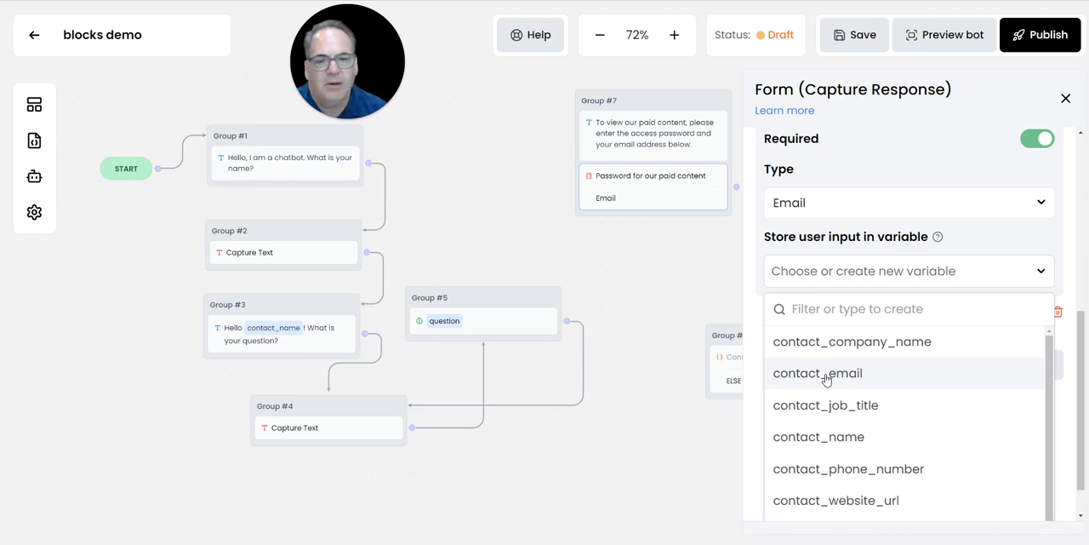
{"action": "left_click", "coordinate": [825, 374]}
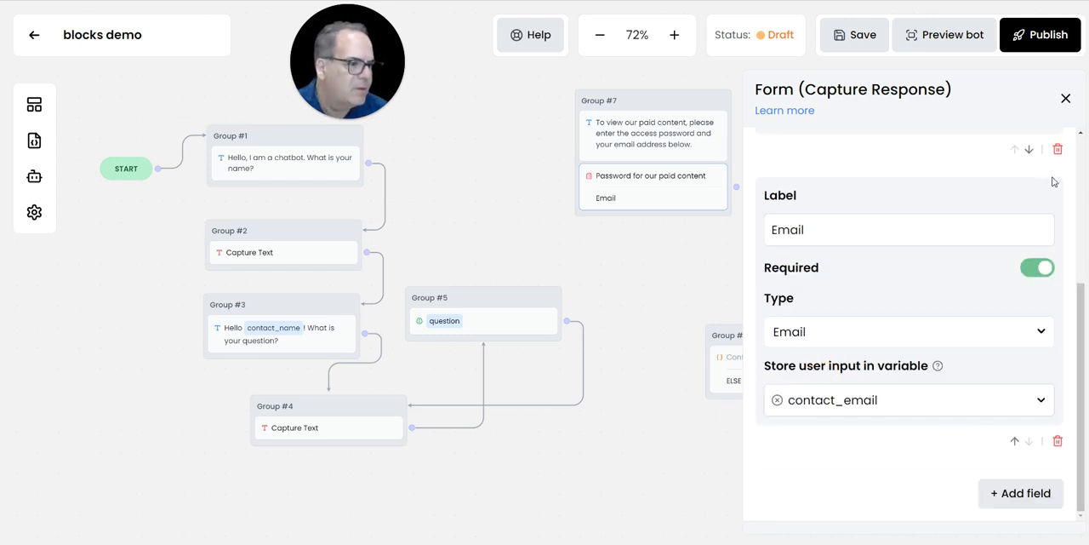
{"action": "left_click", "coordinate": [1066, 98]}
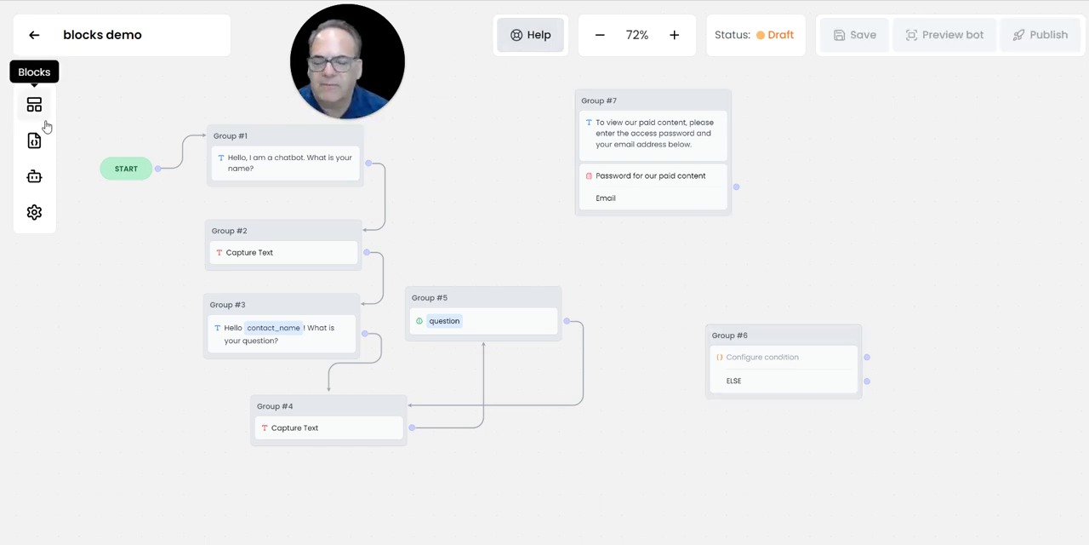
- Configure the condition in Group #6 so that "password guess" Equals the access password, and close its settings
{"action": "left_click", "coordinate": [769, 358]}
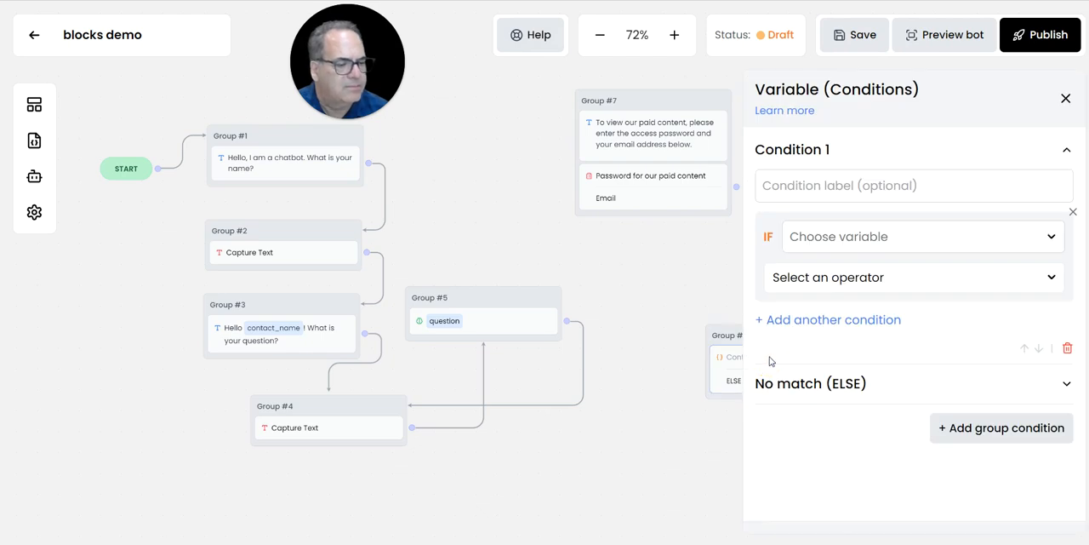
{"action": "left_click", "coordinate": [826, 243]}
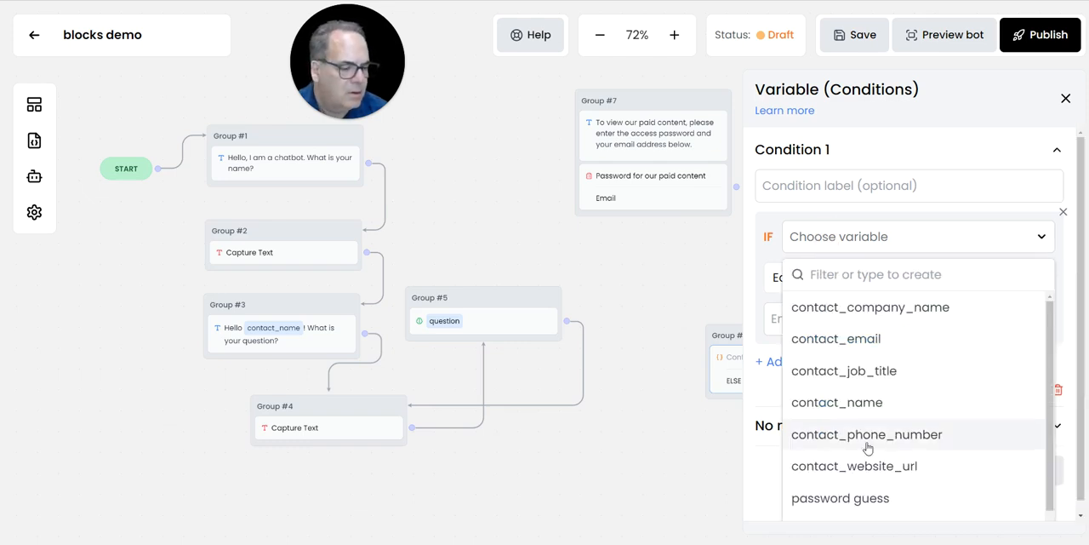
{"action": "scroll", "coordinate": [868, 448], "scroll_direction": "down", "scroll_amount": 1}
{"action": "left_click", "coordinate": [864, 484]}
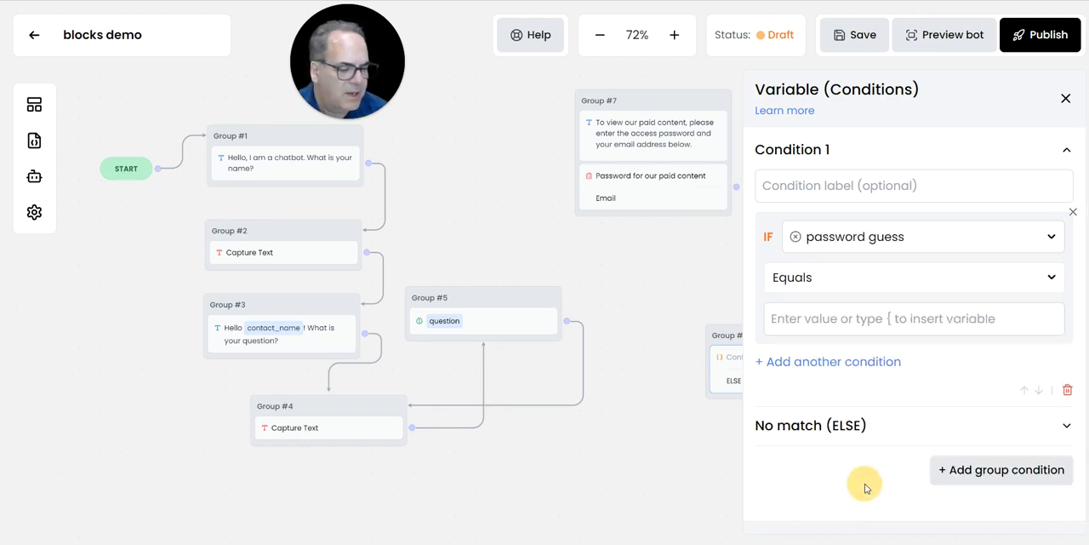
{"action": "left_click", "coordinate": [793, 320]}
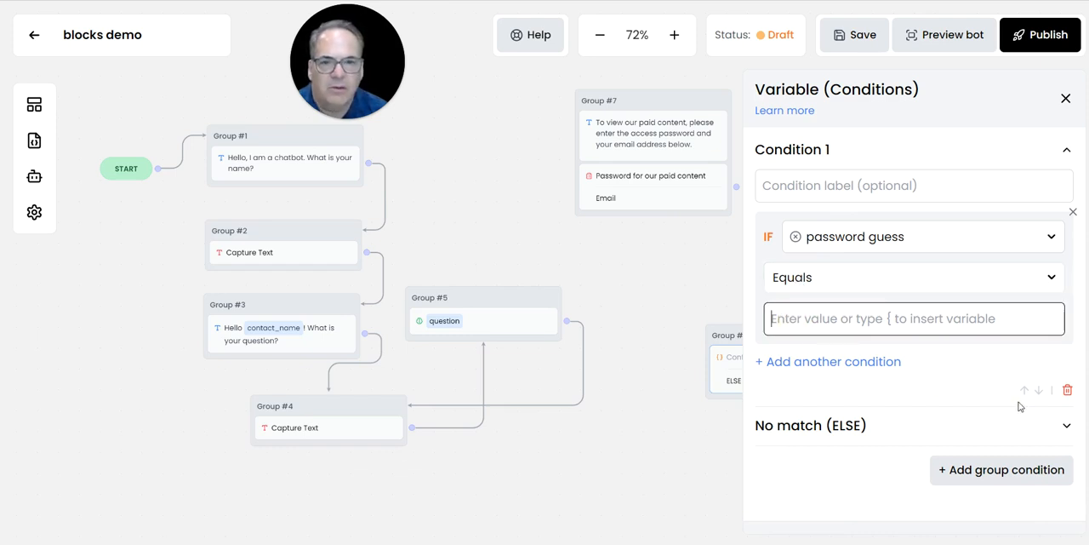
{"action": "type", "text": "1234"}
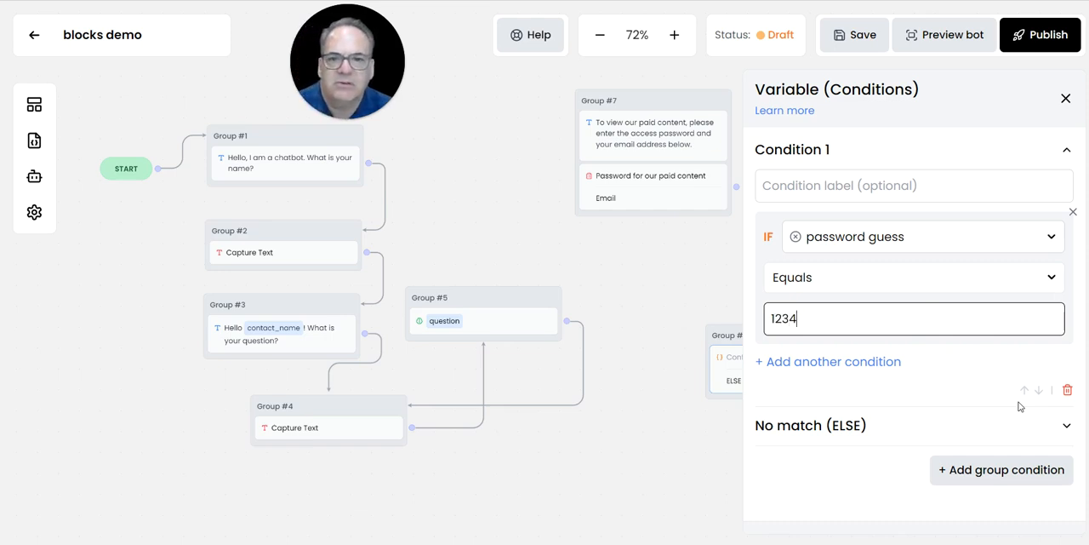
{"action": "left_click", "coordinate": [1065, 97]}
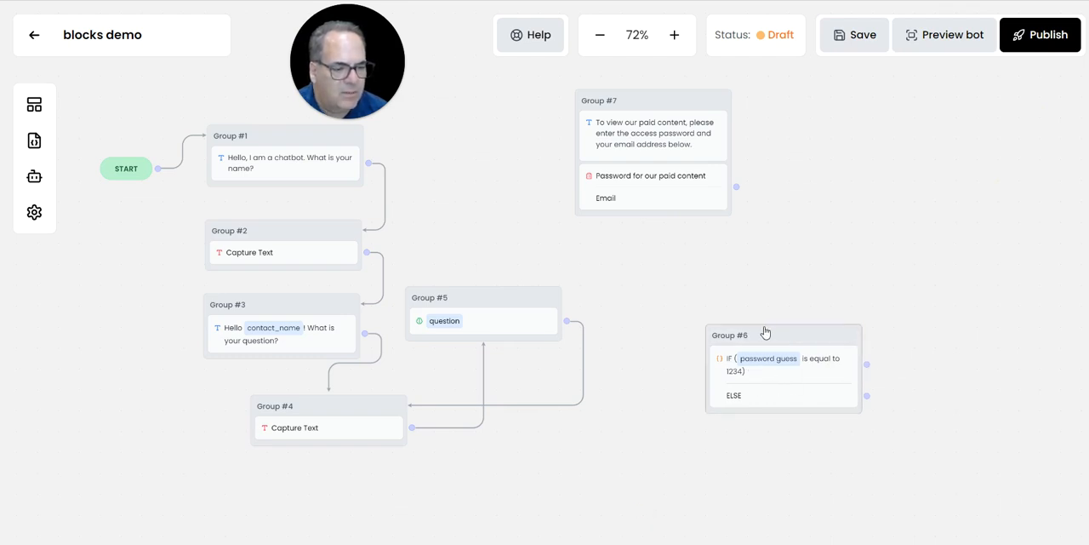
- Move the password condition block into Group #7, directly below the form
{"action": "left_click_drag", "start_coordinate": [763, 330], "coordinate": [700, 248]}
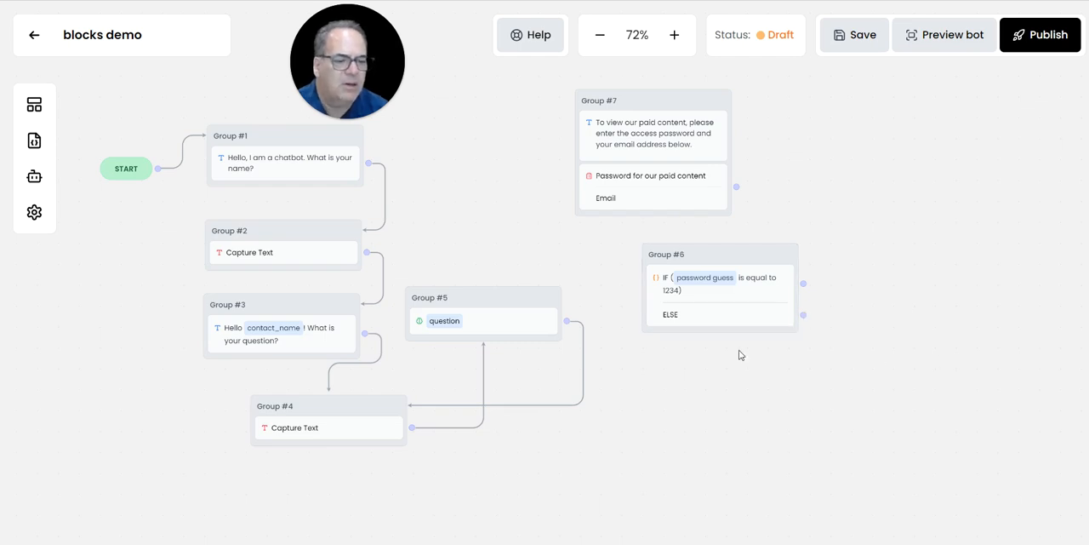
{"action": "left_click_drag", "start_coordinate": [709, 289], "coordinate": [778, 294]}
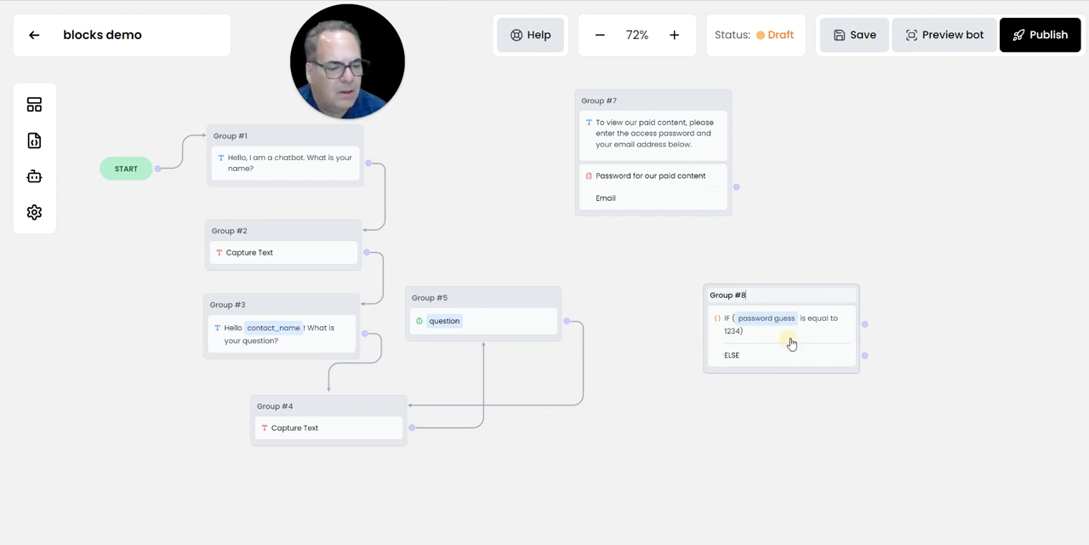
{"action": "left_click_drag", "start_coordinate": [791, 343], "coordinate": [681, 234]}
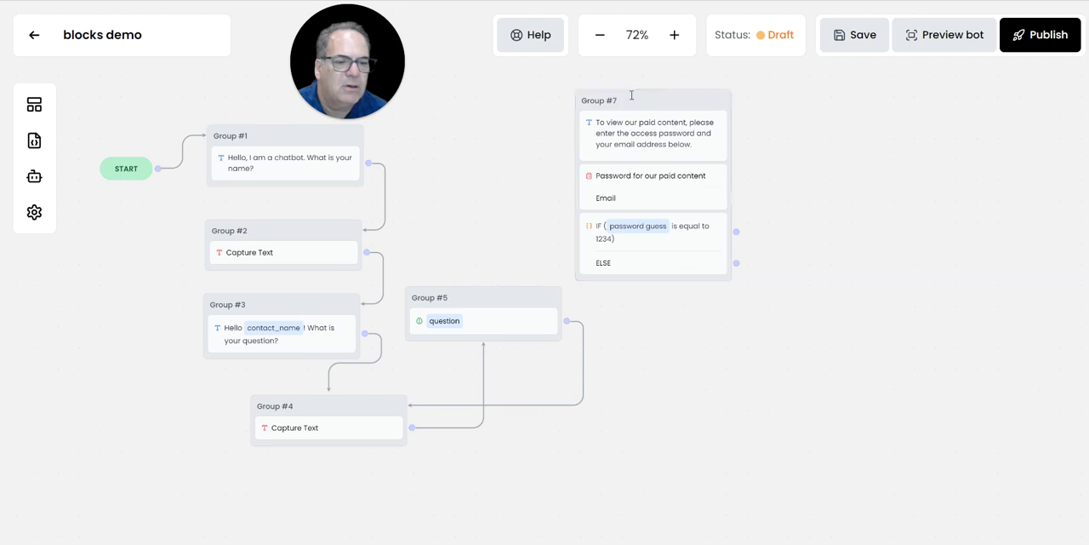
- Rename Group #7 as "Password Check lite"
{"action": "left_click_drag", "start_coordinate": [661, 97], "coordinate": [730, 90]}
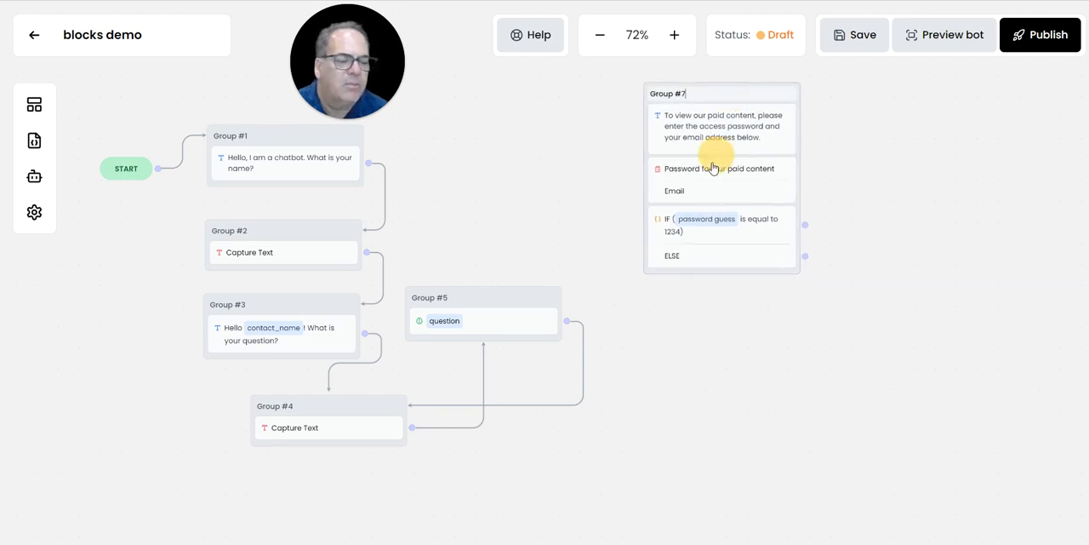
{"action": "left_click", "coordinate": [691, 91]}
{"action": "left_click_drag", "start_coordinate": [688, 91], "coordinate": [672, 90]}
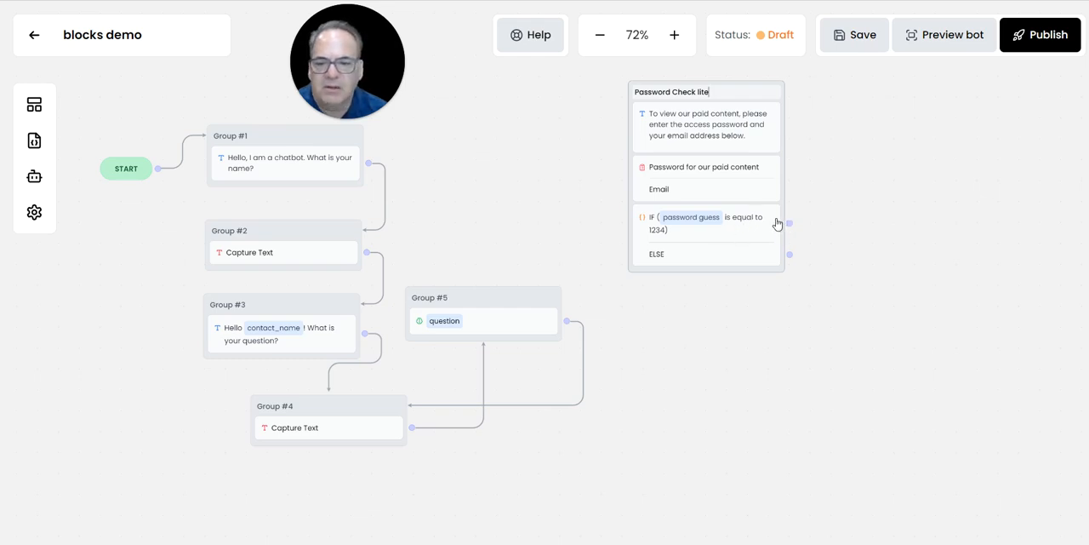
- Link the password-match output to Group #1, and reroute START into the Password Check lite group placed beneath it
{"action": "left_click_drag", "start_coordinate": [788, 223], "coordinate": [353, 157]}
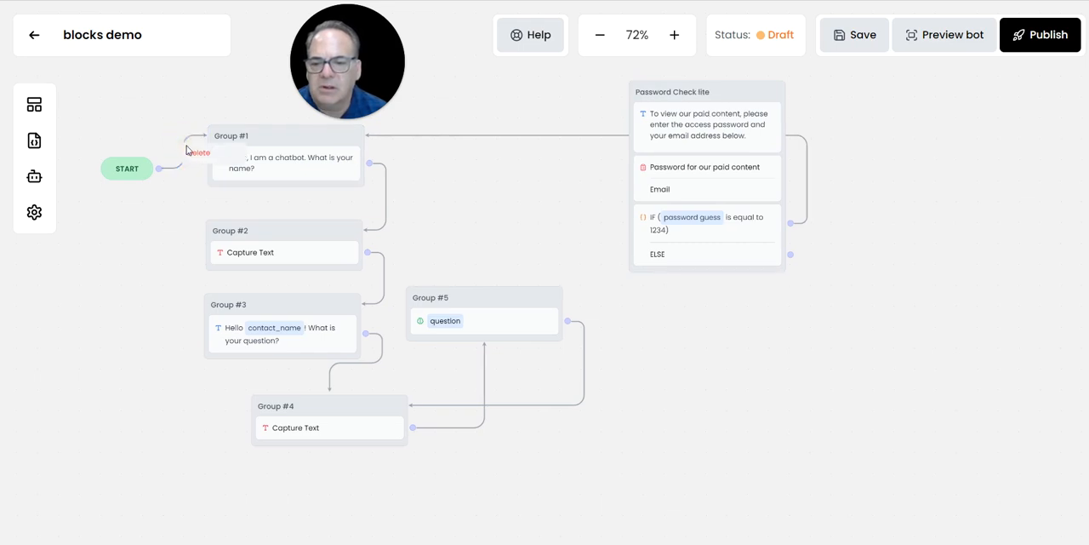
{"action": "left_click", "coordinate": [189, 152]}
{"action": "left_click_drag", "start_coordinate": [160, 169], "coordinate": [649, 146]}
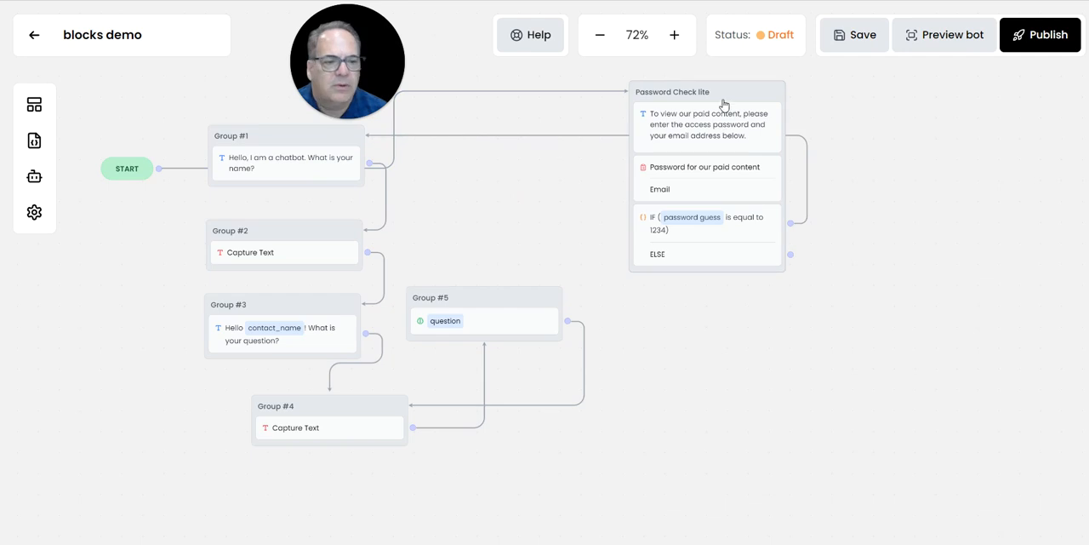
{"action": "left_click_drag", "start_coordinate": [737, 88], "coordinate": [112, 251]}
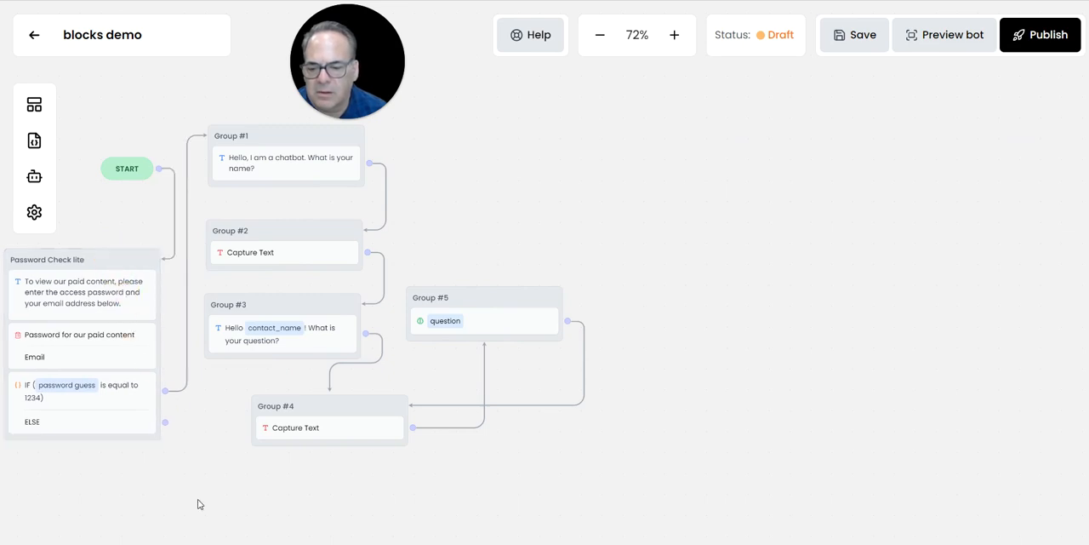
- Add a Text message block below the Password Check lite group reading "That is not correct. Please try again."
{"action": "left_click_drag", "start_coordinate": [199, 503], "coordinate": [518, 452]}
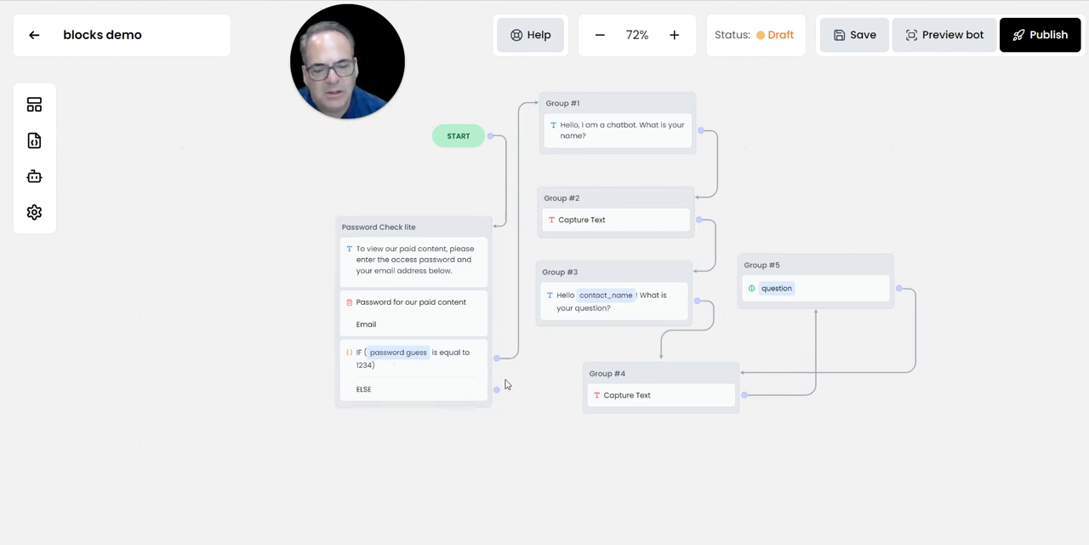
{"action": "left_click", "coordinate": [33, 106]}
{"action": "left_click_drag", "start_coordinate": [128, 187], "coordinate": [408, 474]}
{"action": "left_click", "coordinate": [457, 504]}
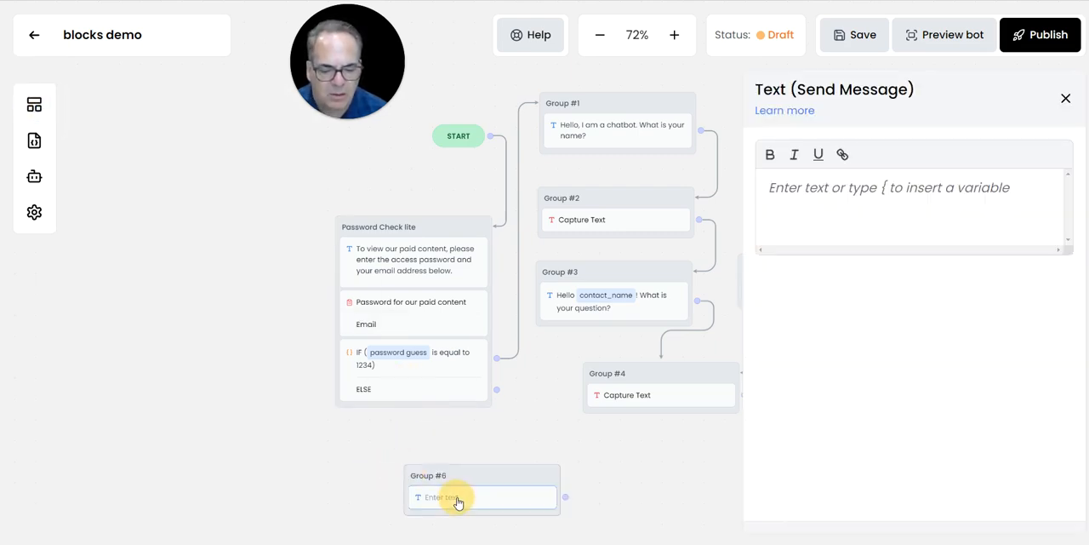
{"action": "type", "text": "That is not correct.  Please try again."}
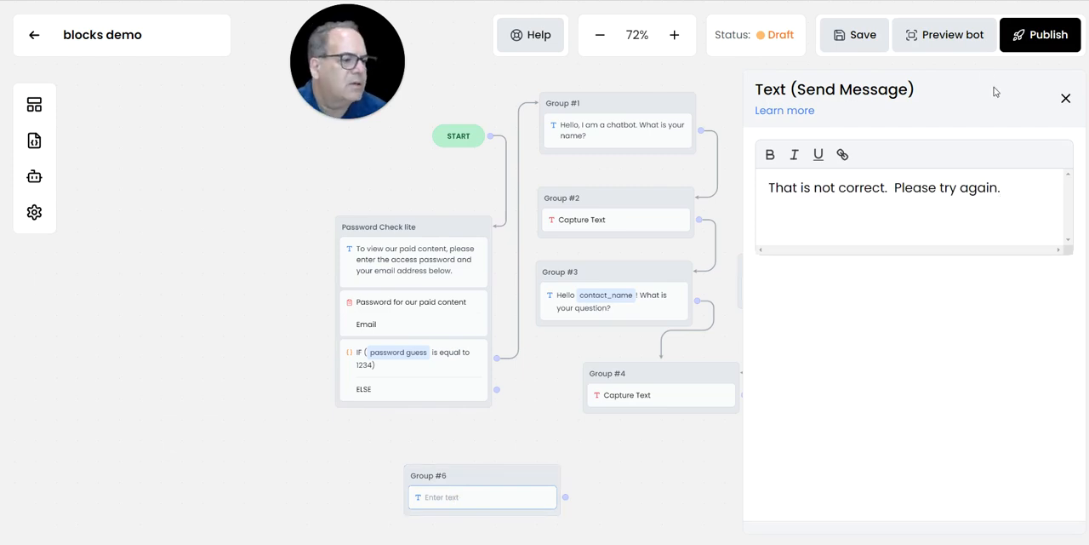
{"action": "left_click", "coordinate": [1065, 98]}
- Route the condition's ELSE output through the error message group back to Password Check lite, and save the bot
{"action": "left_click_drag", "start_coordinate": [482, 481], "coordinate": [407, 440]}
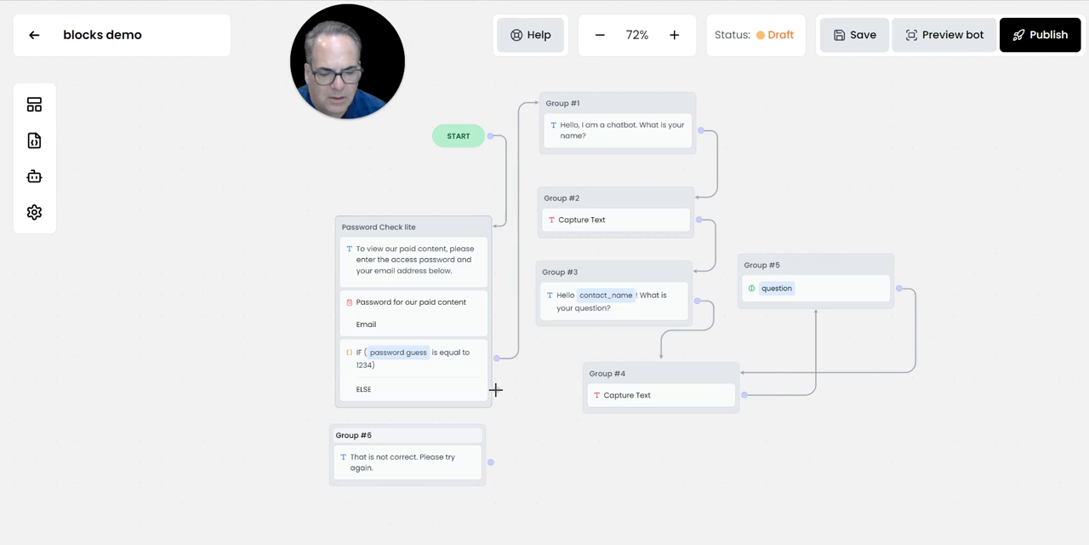
{"action": "mouse_move", "coordinate": [496, 390]}
{"action": "left_mouse_down"}
{"action": "mouse_move", "coordinate": [506, 391]}
{"action": "mouse_move", "coordinate": [462, 445]}
{"action": "mouse_move", "coordinate": [427, 451]}
{"action": "left_mouse_up"}
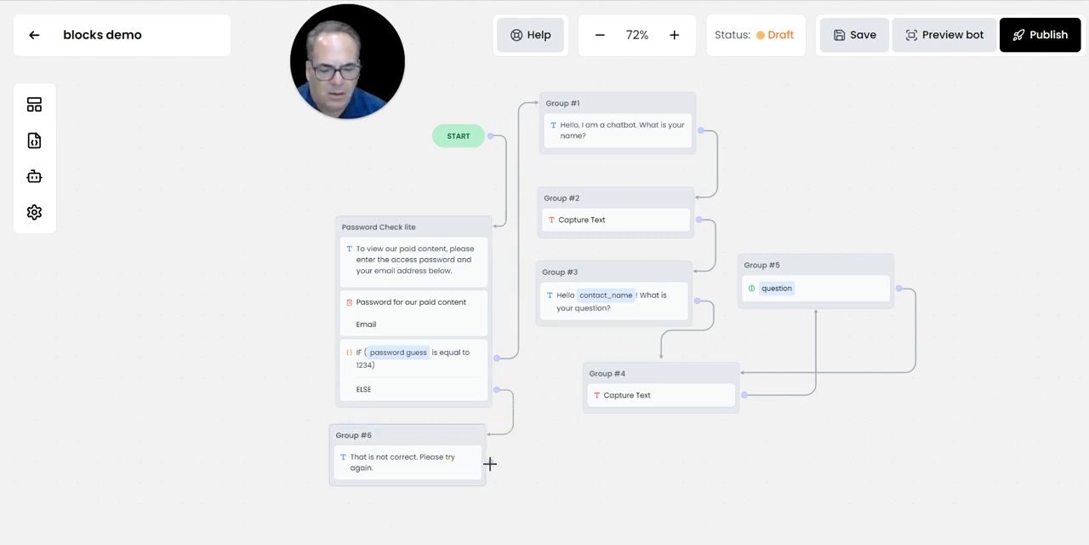
{"action": "mouse_move", "coordinate": [490, 460]}
{"action": "left_mouse_down"}
{"action": "mouse_move", "coordinate": [400, 503]}
{"action": "mouse_move", "coordinate": [324, 306]}
{"action": "mouse_move", "coordinate": [368, 236]}
{"action": "left_mouse_up"}
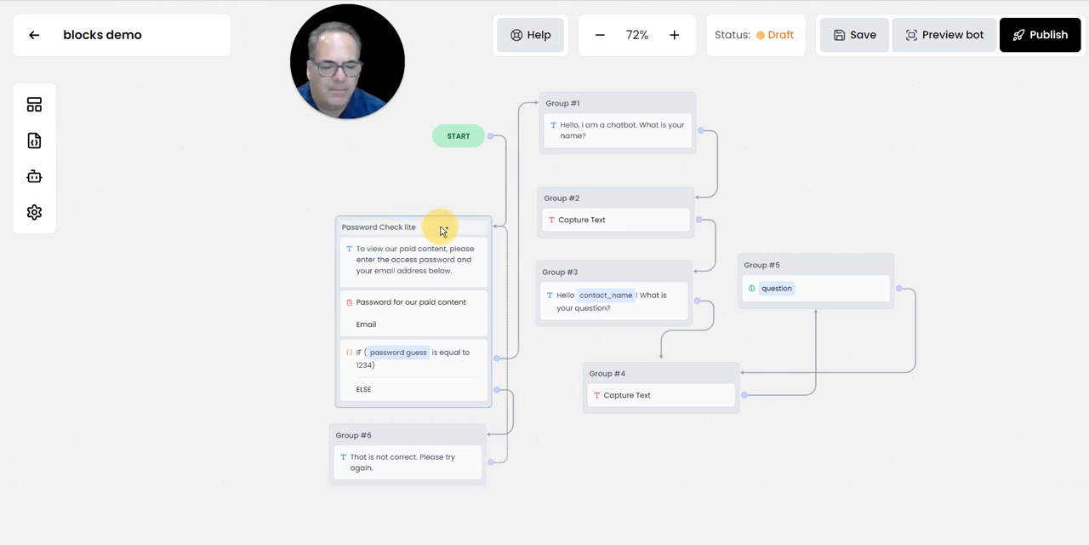
{"action": "left_click_drag", "start_coordinate": [441, 228], "coordinate": [442, 228]}
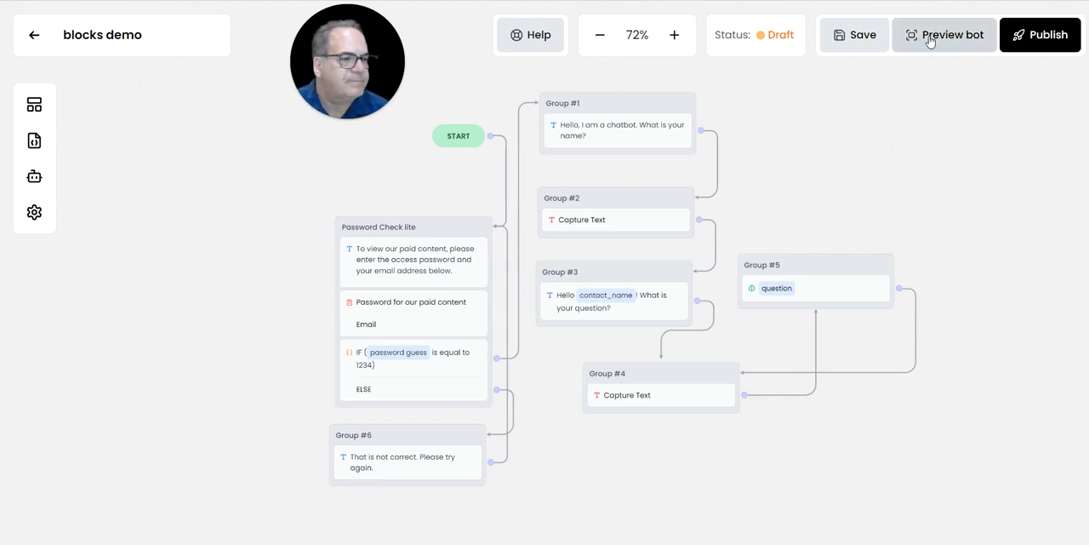
{"action": "left_click", "coordinate": [873, 39]}
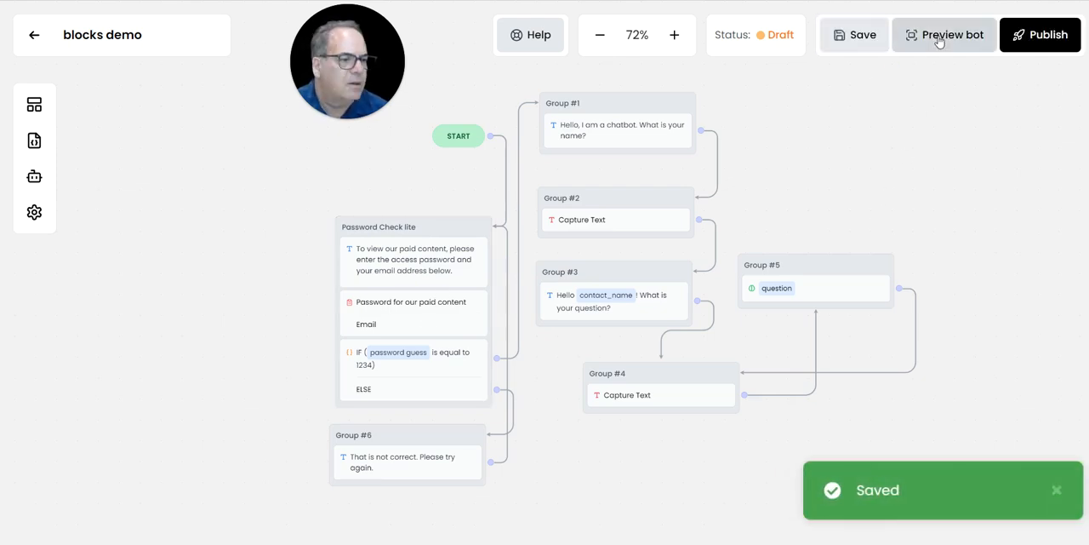
- Preview the bot and try to submit its form with the access password and the malformed email "skdafj;laskj"
{"action": "left_click", "coordinate": [936, 39]}
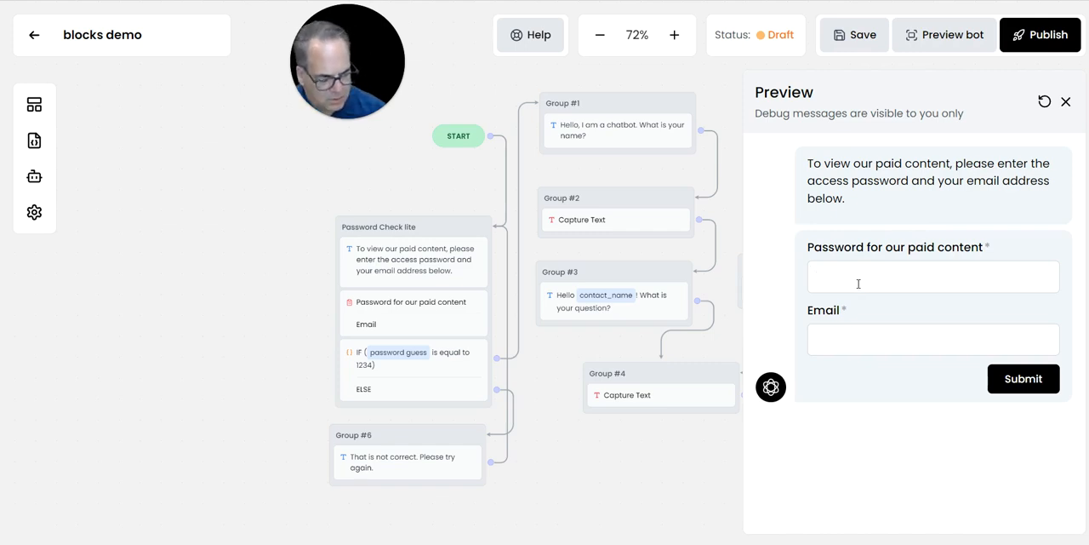
{"action": "type", "text": "1234"}
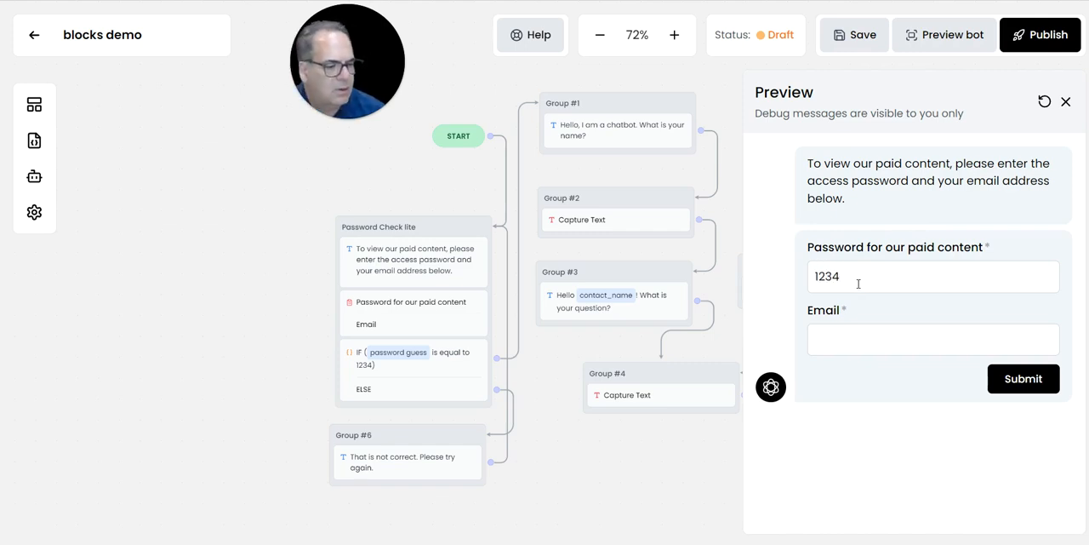
{"action": "left_click", "coordinate": [849, 340]}
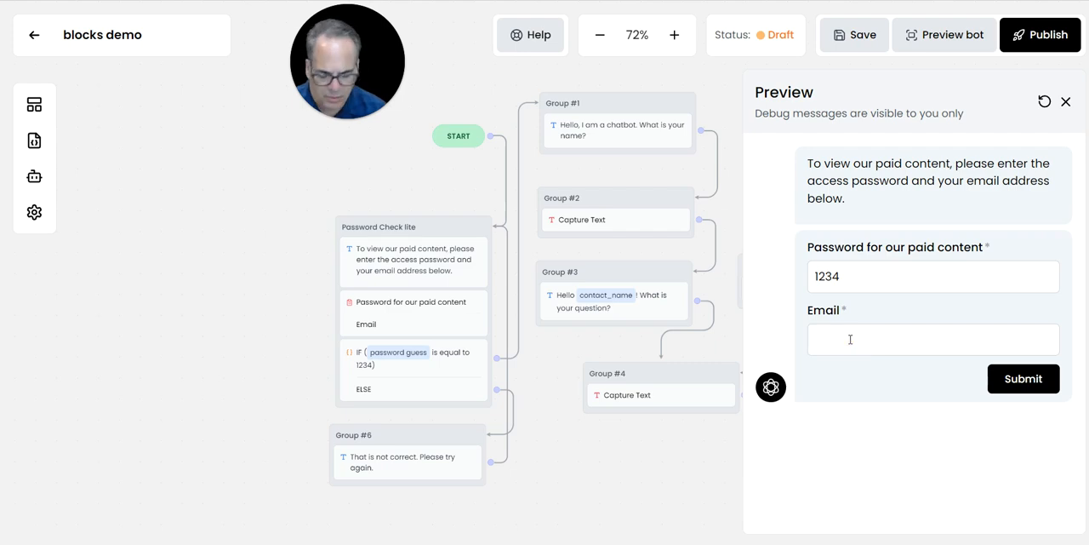
{"action": "type", "text": "skdafjlaskj"}
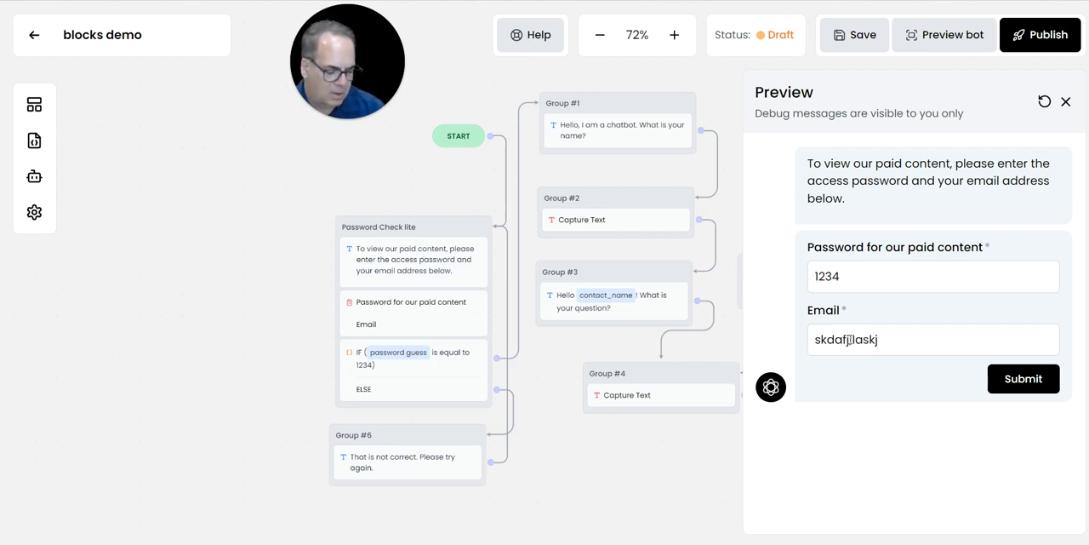
{"action": "key", "text": "Return"}
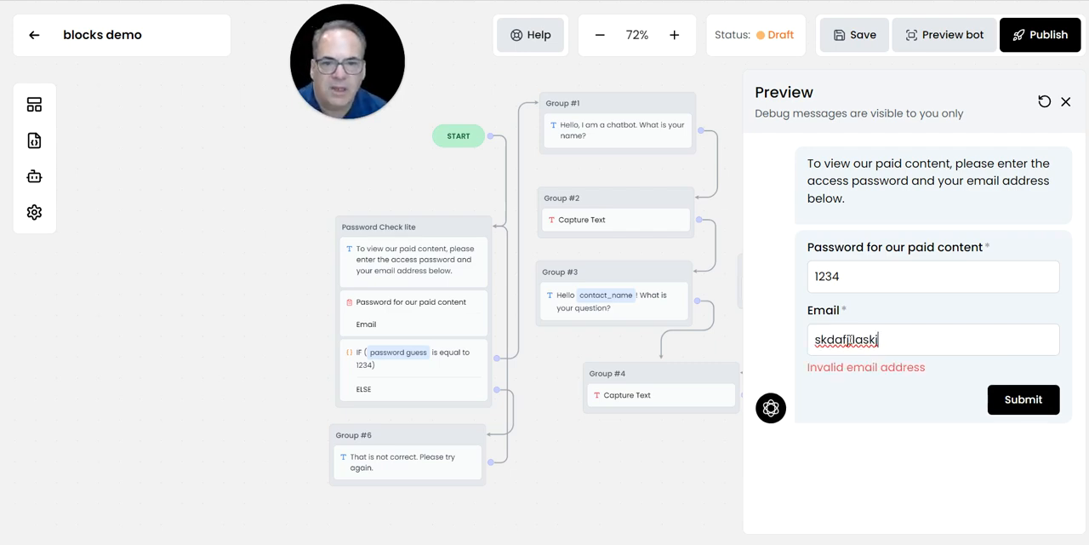
{"action": "left_click", "coordinate": [1013, 403]}
- Replace the malformed entry in the preview form with a valid email address and submit the form
{"action": "left_click_drag", "start_coordinate": [881, 340], "coordinate": [779, 339]}
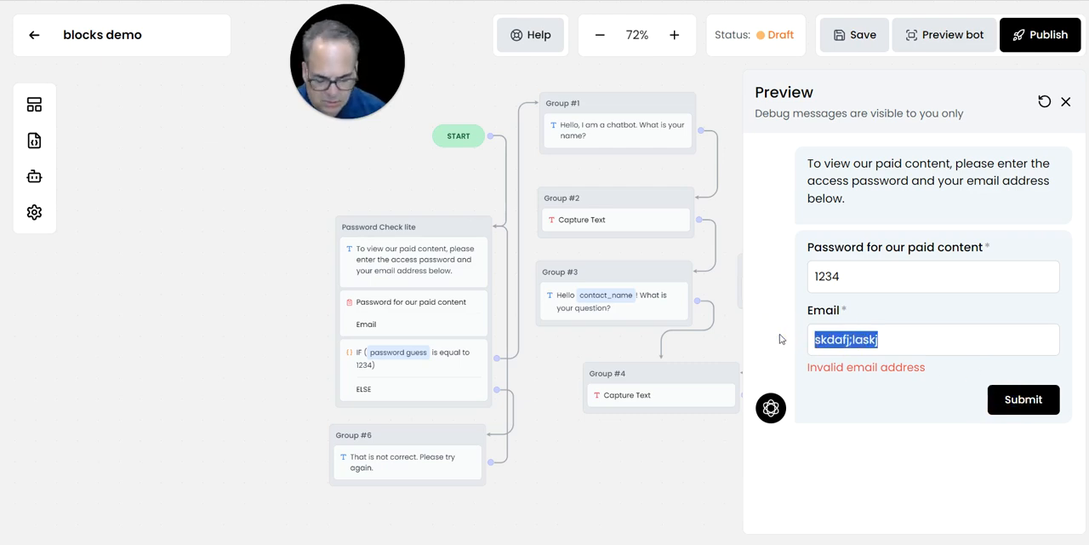
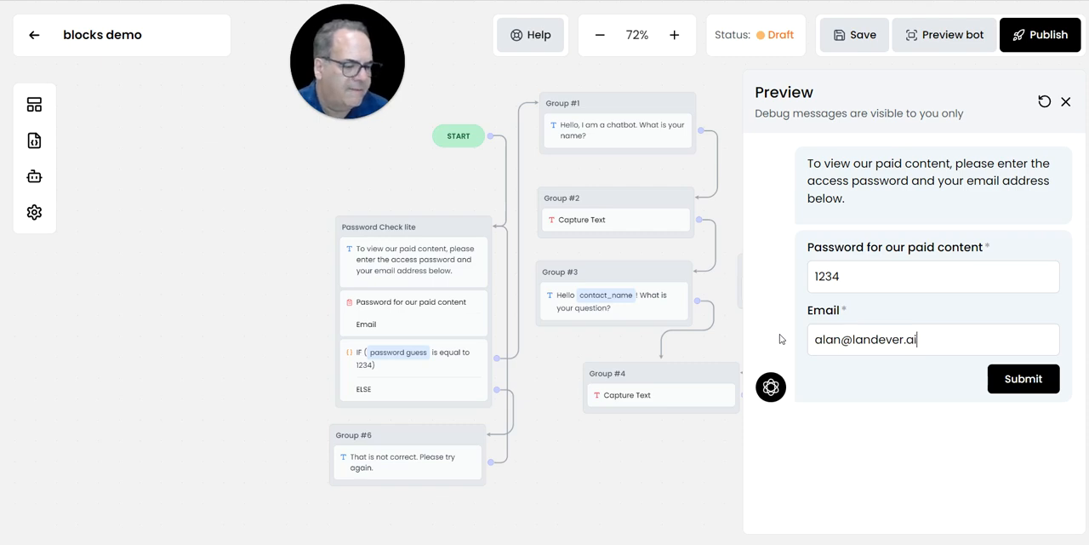
{"action": "left_click", "coordinate": [1043, 379]}
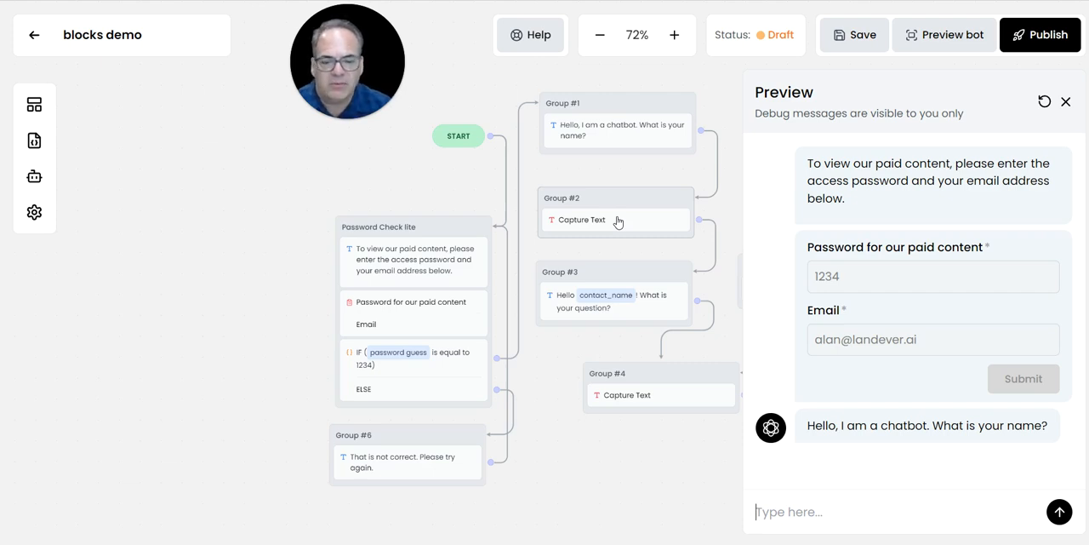
- Review the comparison operators available for the password guess condition in Password Check lite, leaving its settings as they are
{"action": "left_click", "coordinate": [411, 368]}
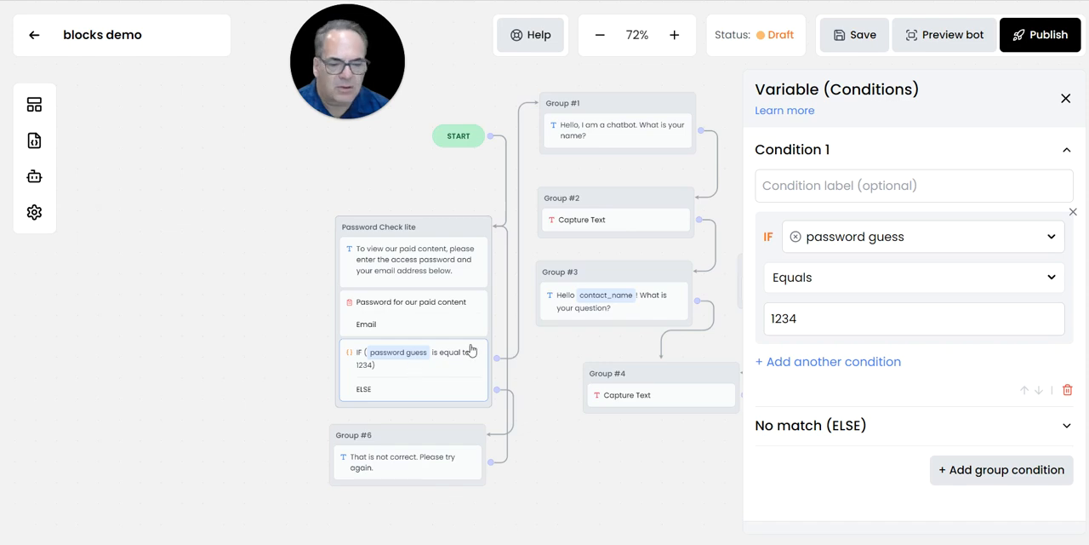
{"action": "left_click", "coordinate": [851, 283]}
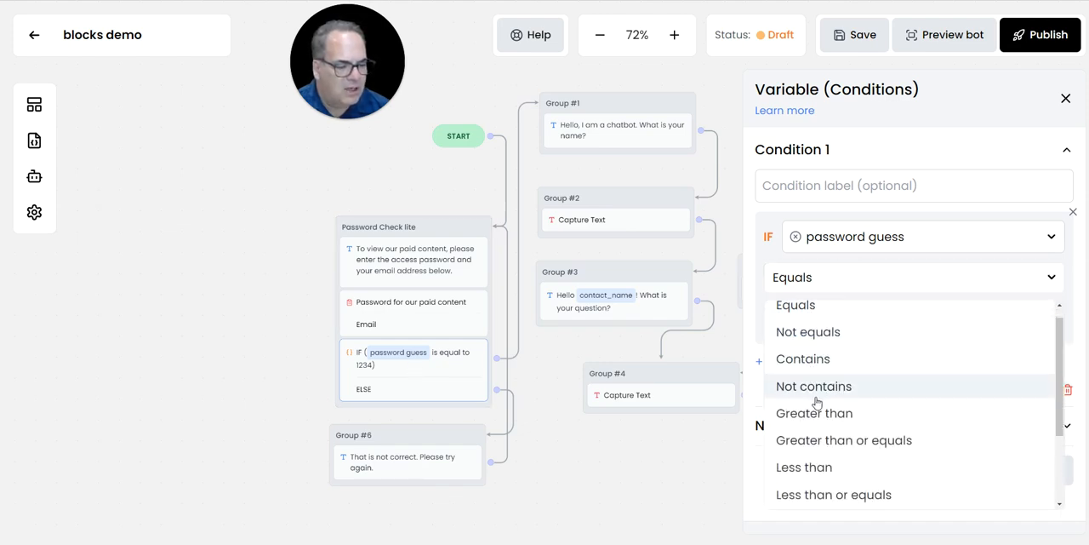
{"action": "scroll", "coordinate": [819, 403], "scroll_direction": "down", "scroll_amount": 1}
{"action": "scroll", "coordinate": [820, 407], "scroll_direction": "down", "scroll_amount": 1}
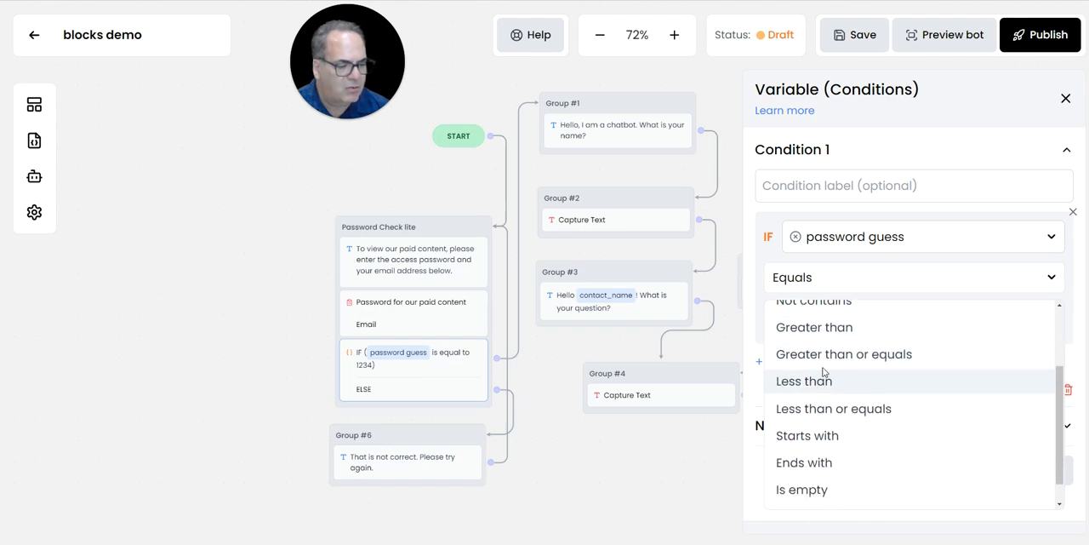
{"action": "scroll", "coordinate": [822, 389], "scroll_direction": "down", "scroll_amount": 1}
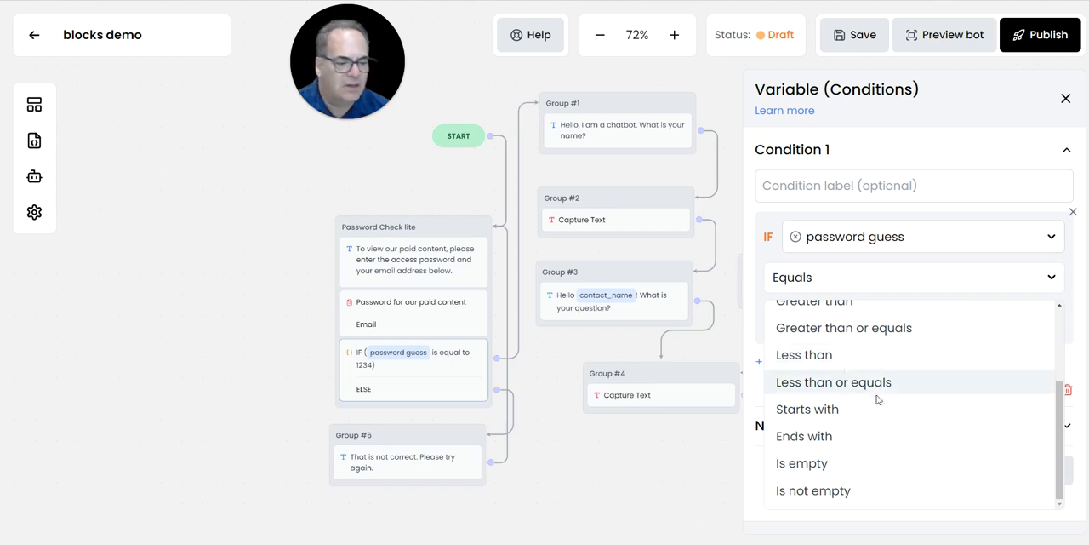
{"action": "scroll", "coordinate": [822, 438], "scroll_direction": "up", "scroll_amount": 3}
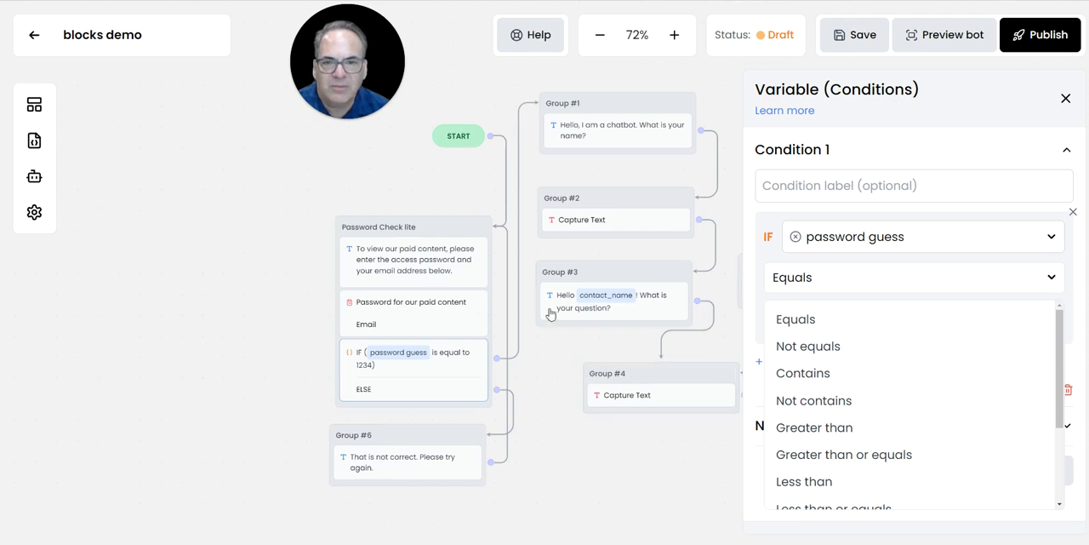
{"action": "left_click", "coordinate": [1065, 99]}
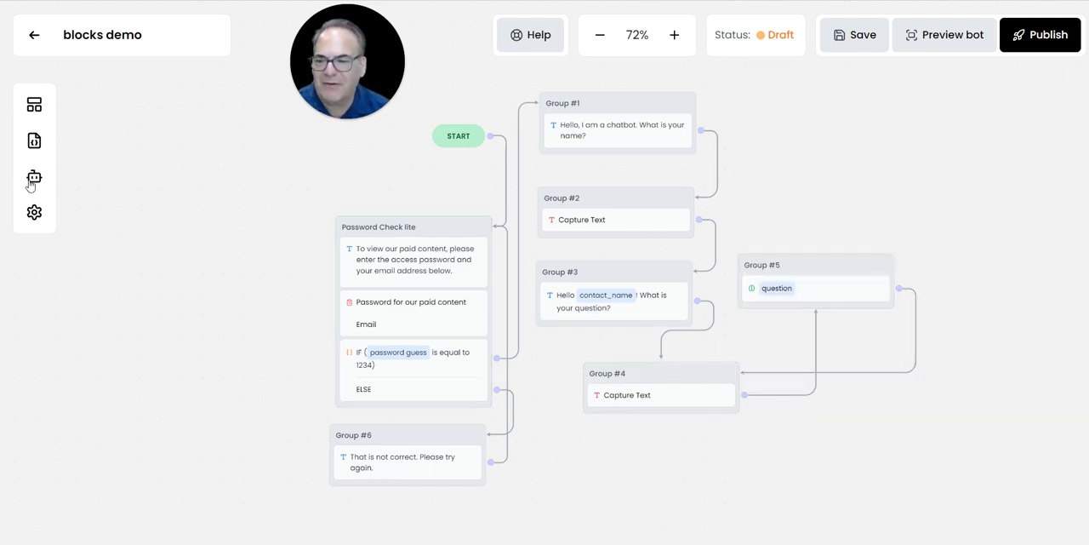
- Look through the available block types for the condition blocks, without adding any to the flow
{"action": "left_click", "coordinate": [34, 103]}
{"action": "scroll", "coordinate": [146, 387], "scroll_direction": "down", "scroll_amount": 3}
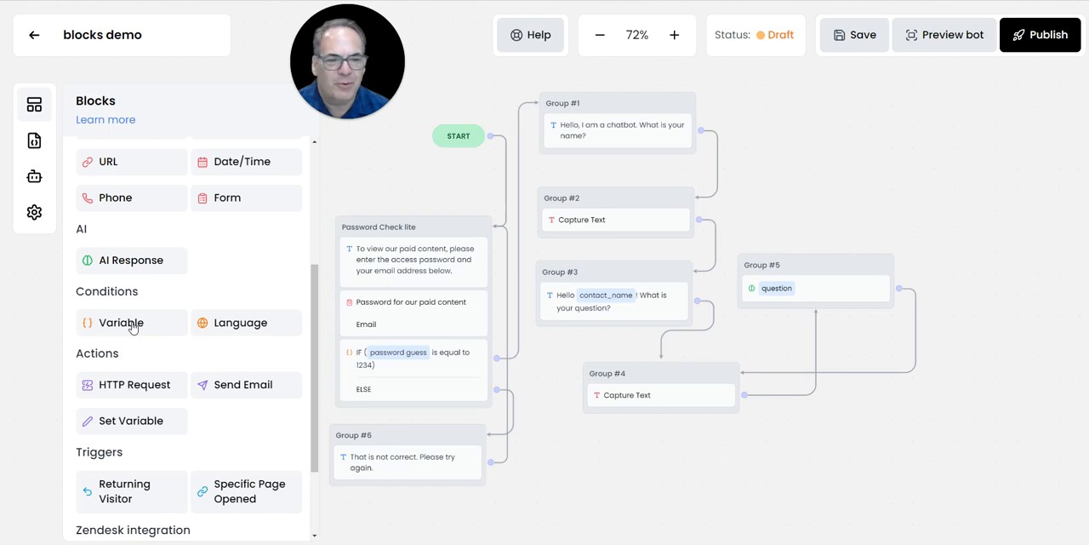
{"action": "left_click", "coordinate": [395, 174]}
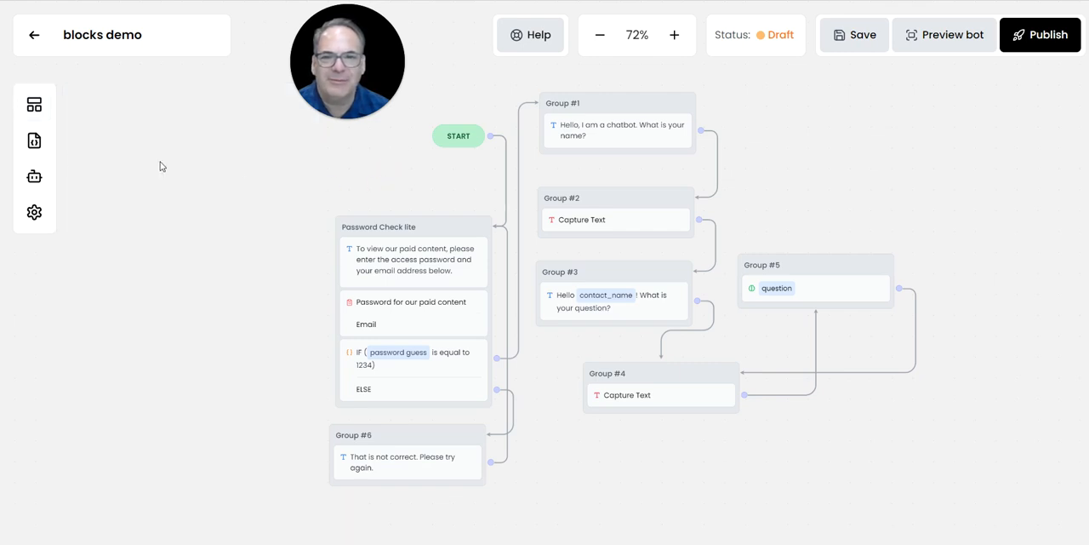